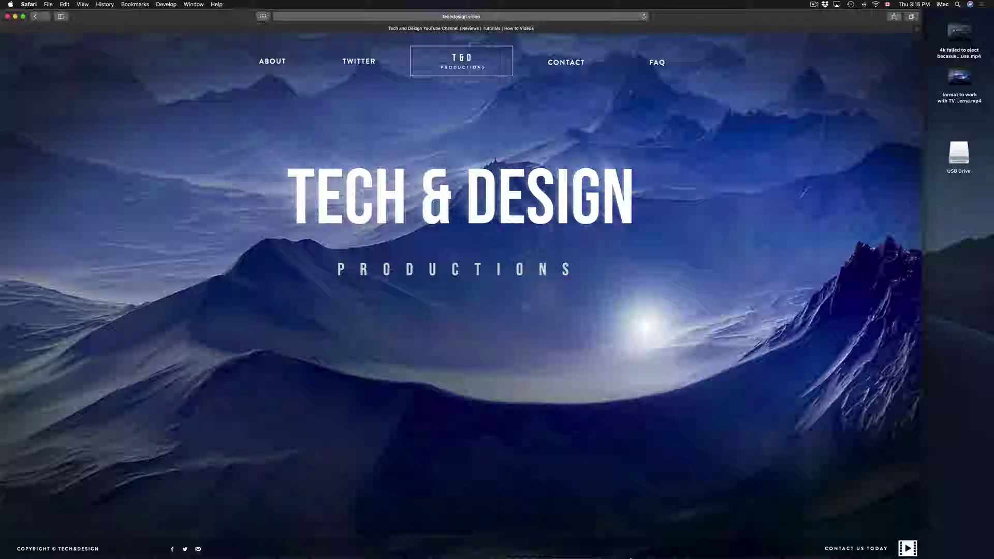
# - Search Spotlight for 'disk u' and launch Disk Utility from Top Hits
pyautogui.moveTo(646, 556)
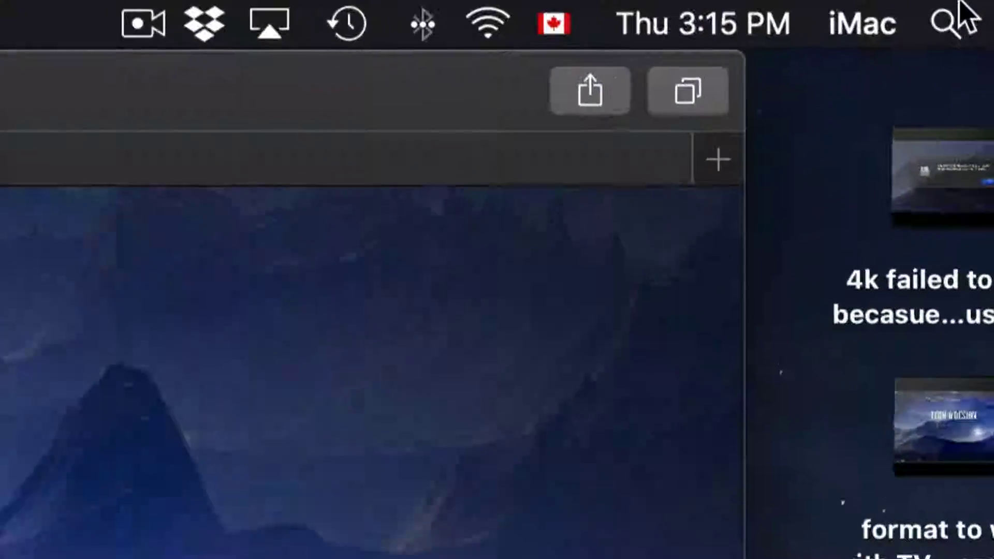
pyautogui.click(951, 21)
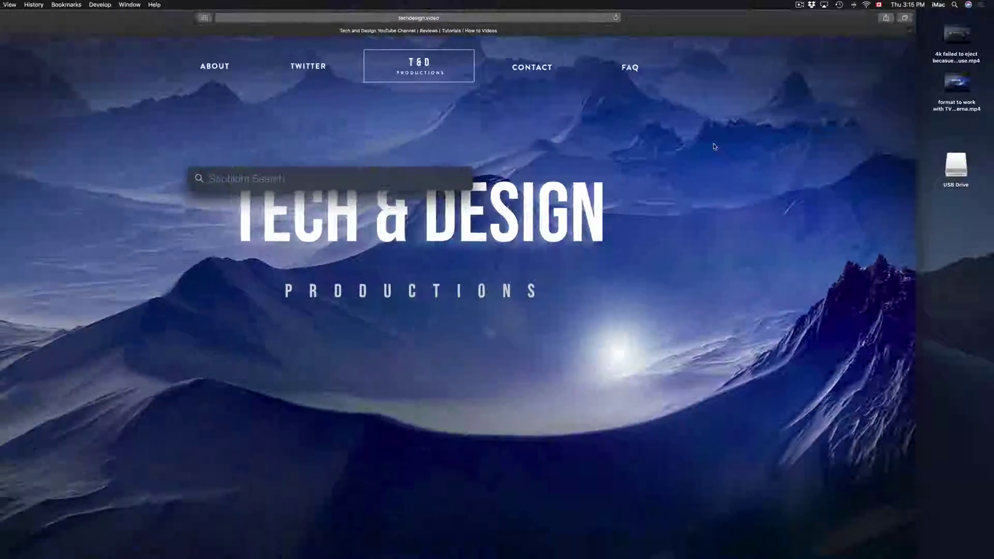
pyautogui.write('disk u')
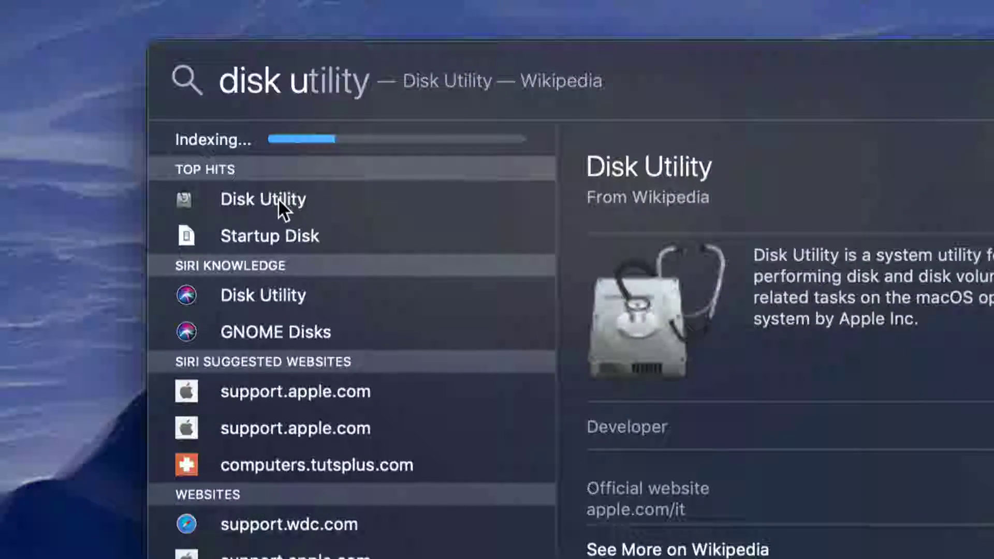
pyautogui.doubleClick(278, 197)
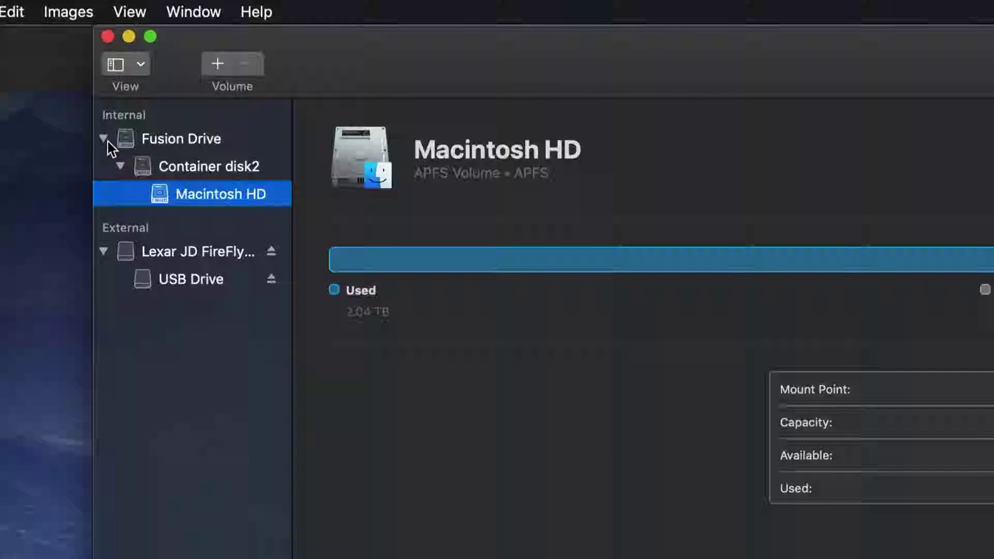
# - Collapse the Fusion Drive and expand the Lexar drive to reveal its USB Drive volume
pyautogui.click(104, 137)
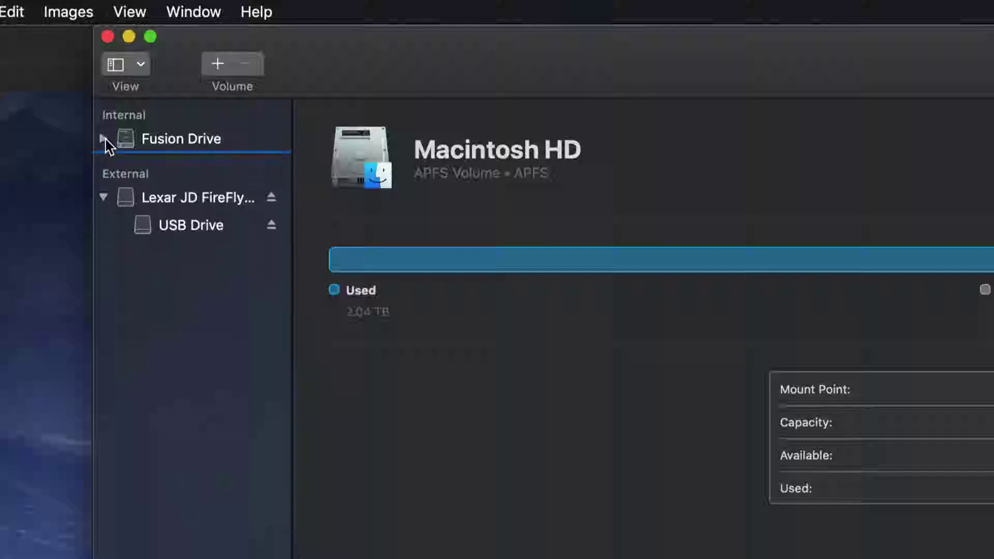
pyautogui.click(103, 194)
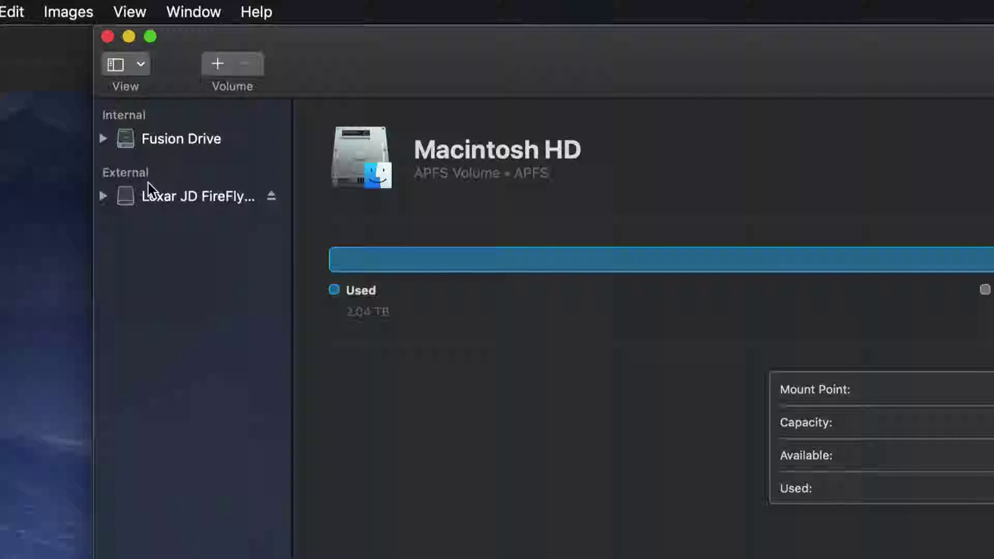
pyautogui.click(160, 199)
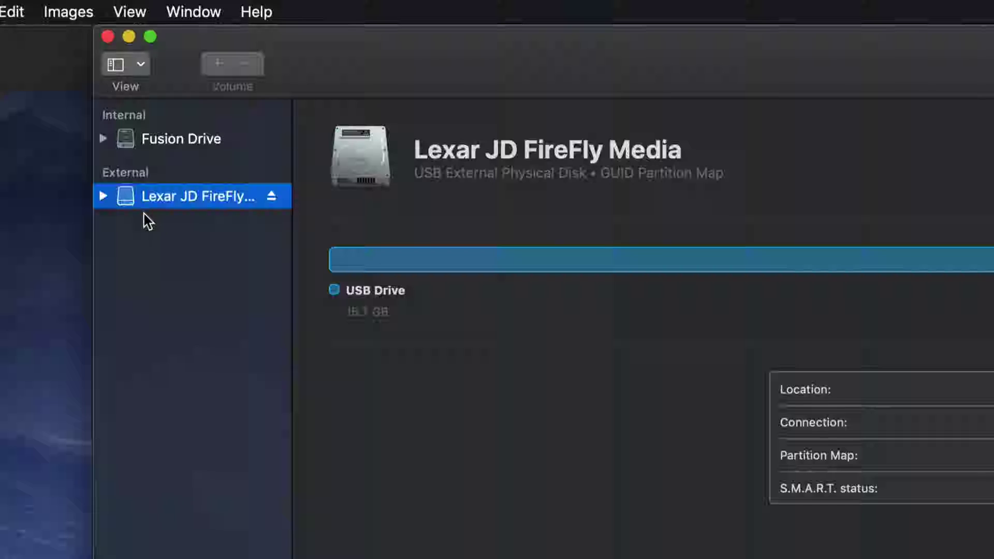
pyautogui.click(104, 197)
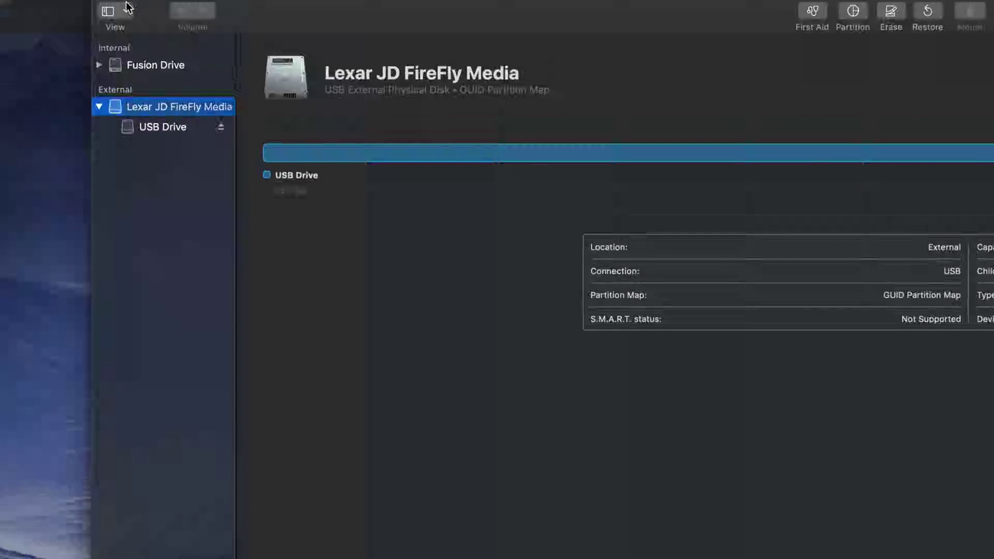
# - Select the whole Lexar JD FireFly Media disk (16.04 GB, disk3) instead of USB Drive
pyautogui.click(185, 129)
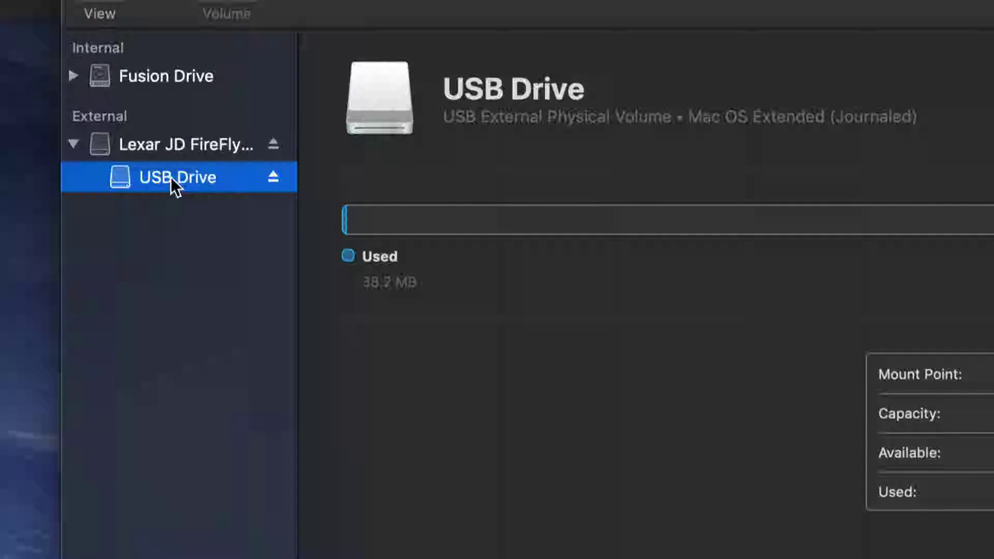
pyautogui.click(161, 147)
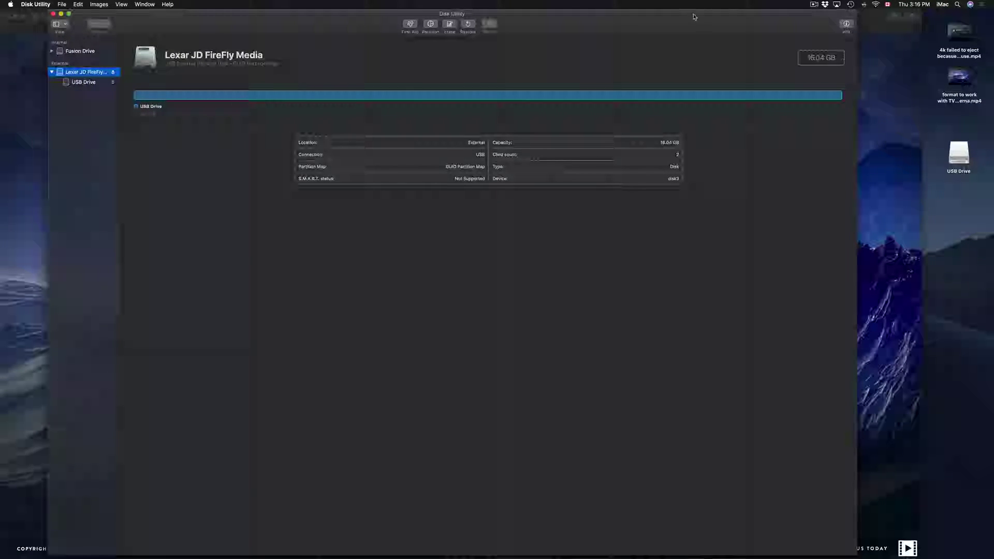
pyautogui.doubleClick(853, 9)
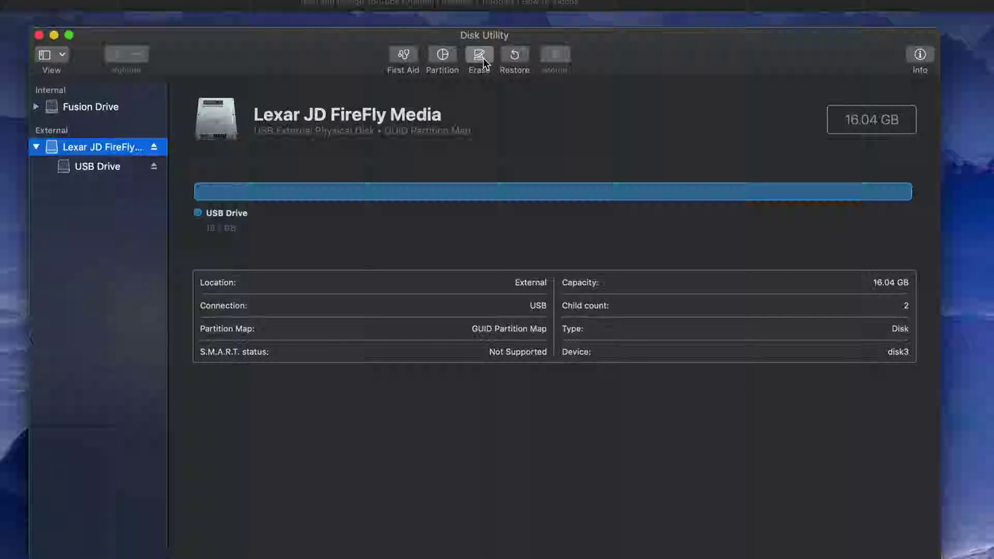
pyautogui.click(483, 58)
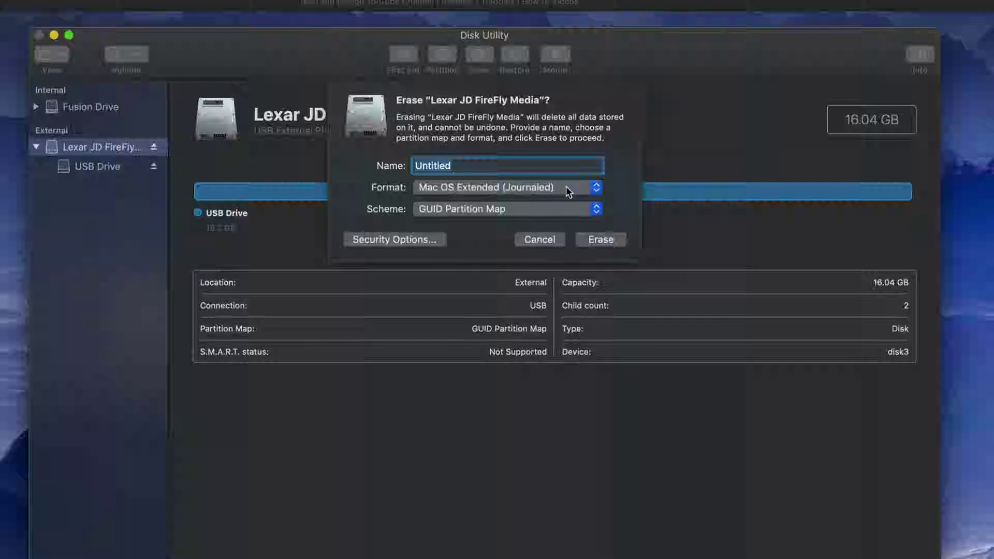
# - Erase the Lexar drive as ExFAT with the volume name Mac Pc
pyautogui.click(595, 191)
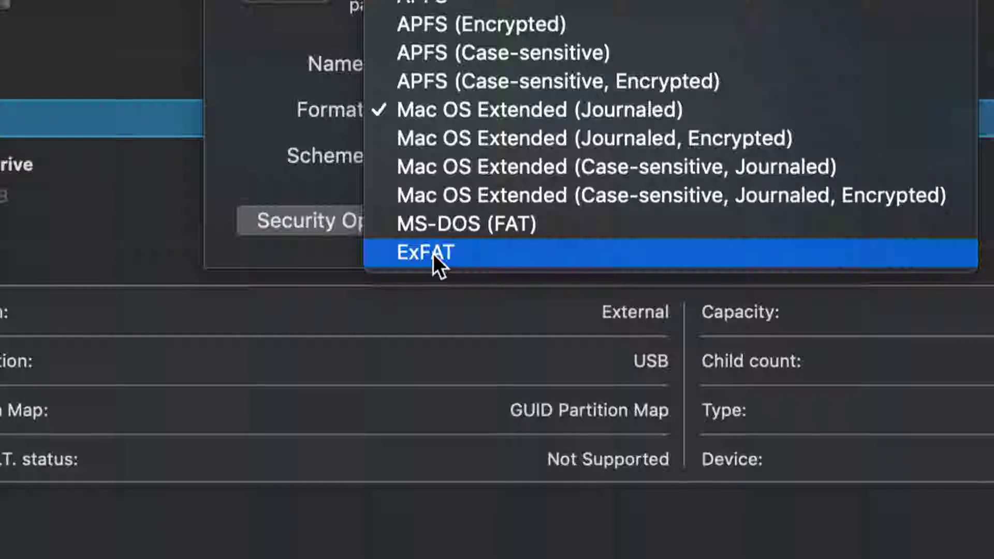
pyautogui.click(465, 255)
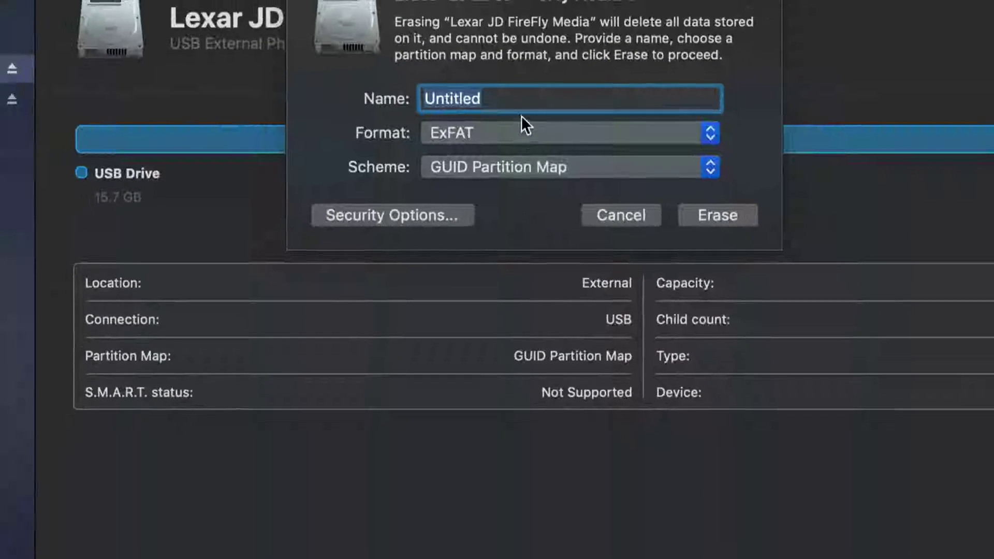
pyautogui.click(518, 102)
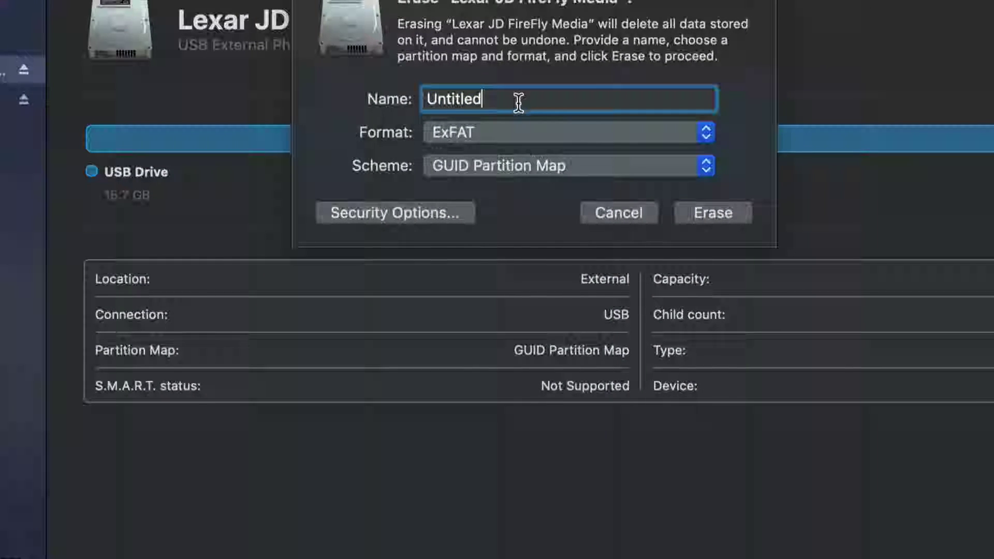
pyautogui.doubleClick(518, 102)
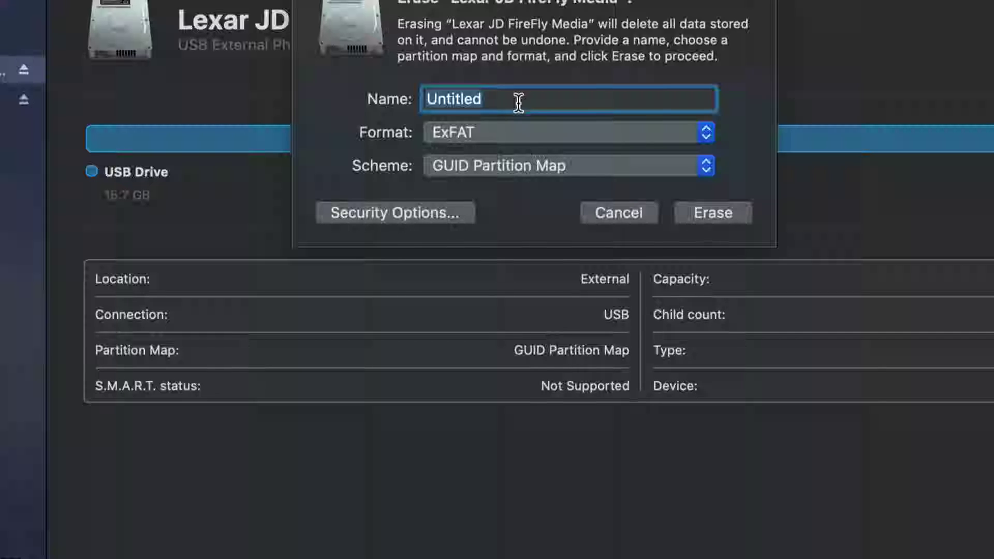
pyautogui.write('Mac Pc')
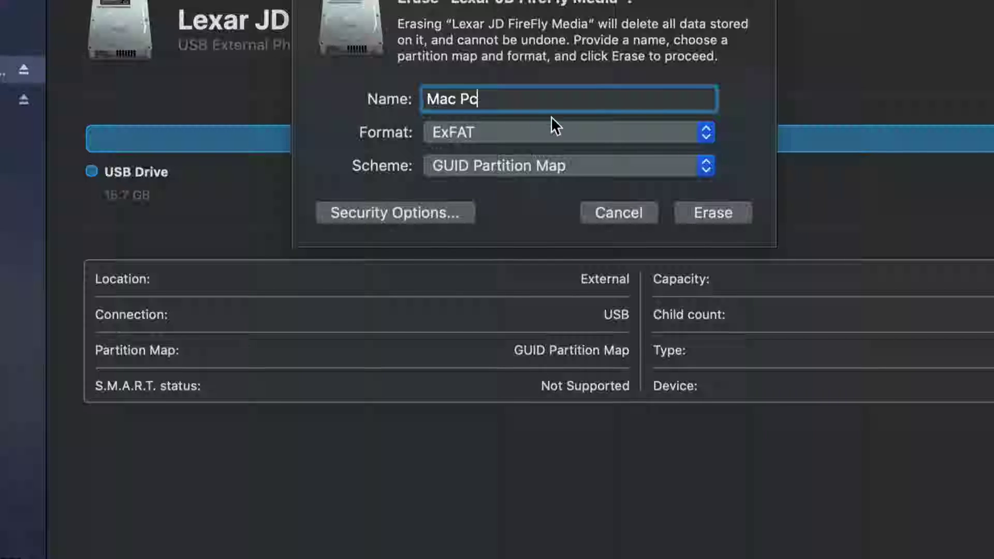
pyautogui.click(737, 212)
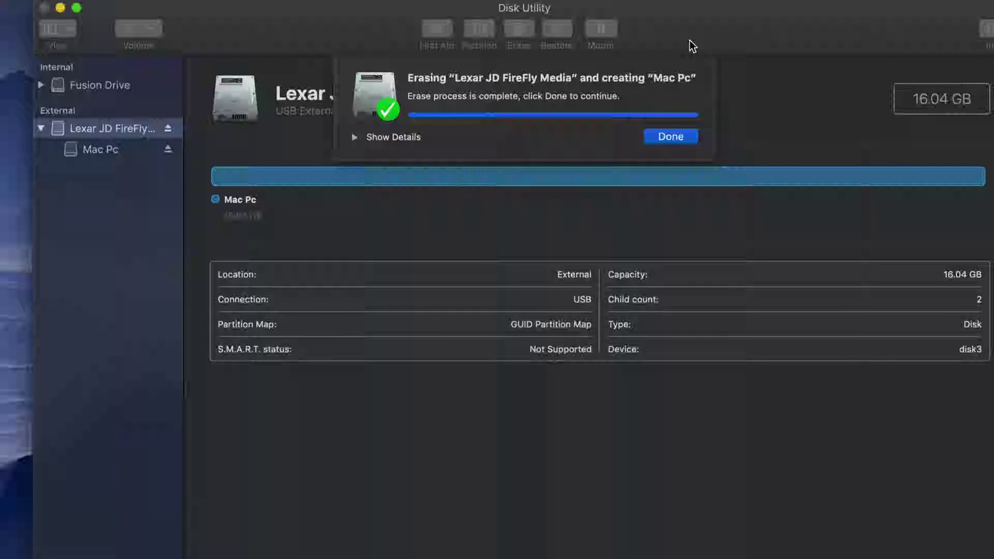
# - Close the erase-complete sheet and check the mounted Mac Pc volume on the desktop
pyautogui.click(674, 140)
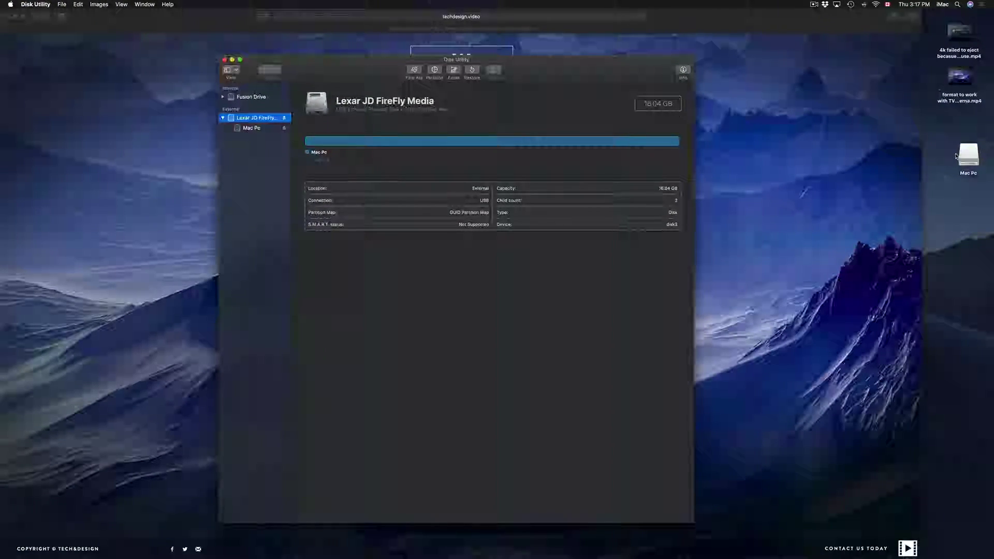
pyautogui.click(958, 155)
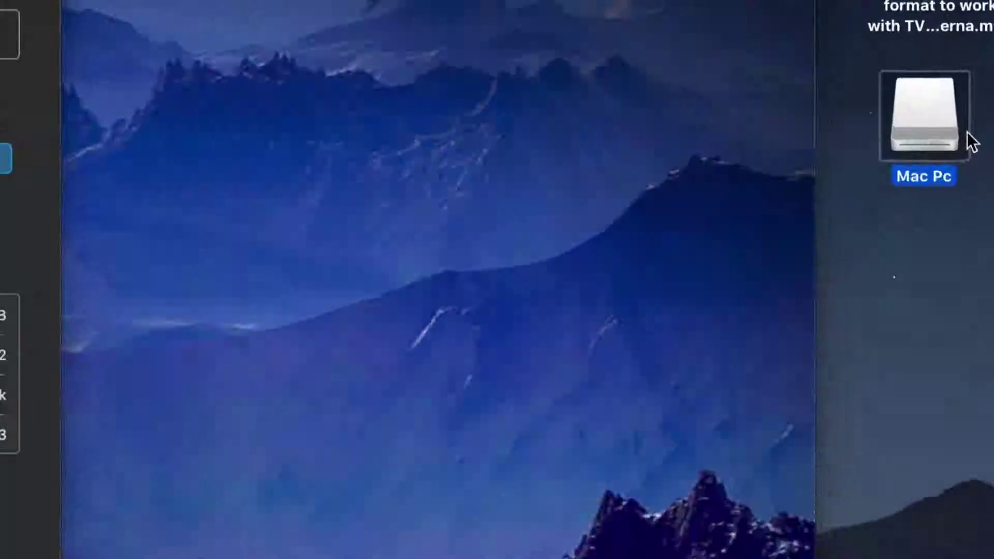
pyautogui.click(894, 211)
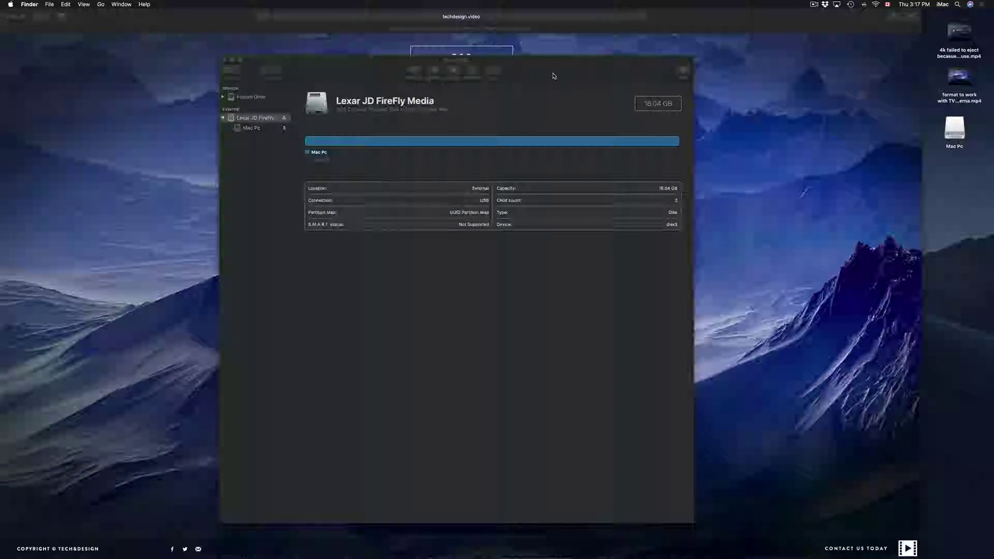
pyautogui.click(554, 76)
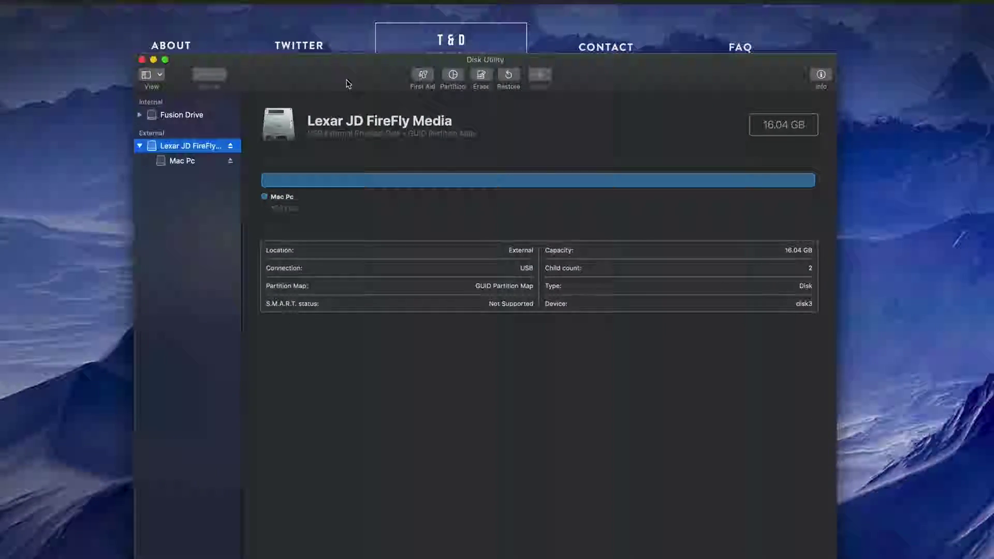
# - Reopen Erase for the Lexar drive and choose ExFAT with the Master Boot Record scheme
pyautogui.rightClick(352, 77)
pyautogui.click(563, 82)
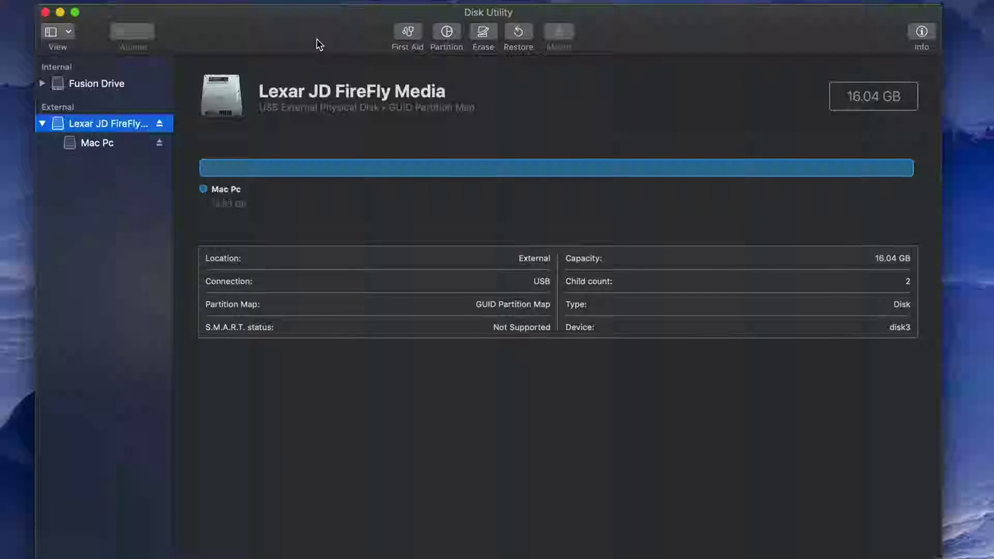
pyautogui.click(483, 32)
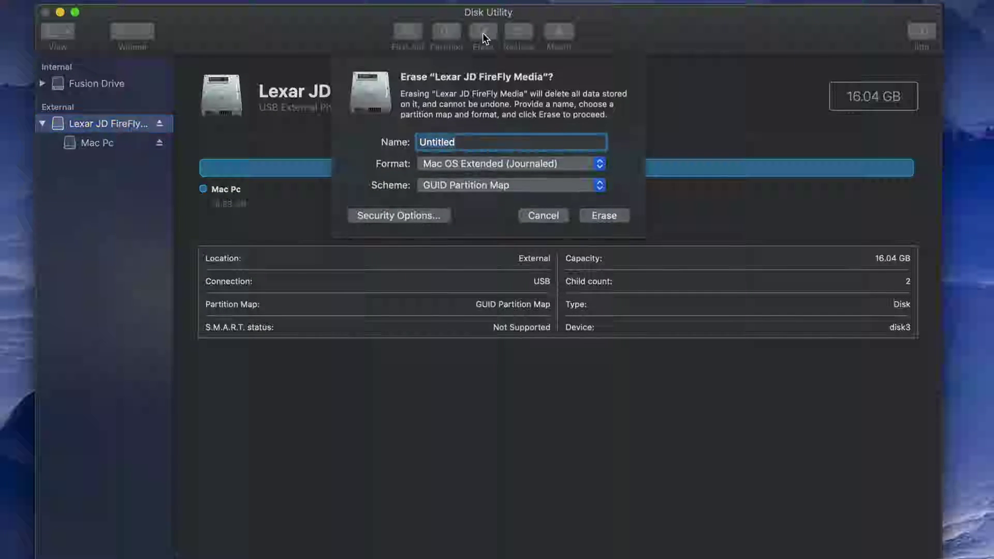
pyautogui.click(599, 186)
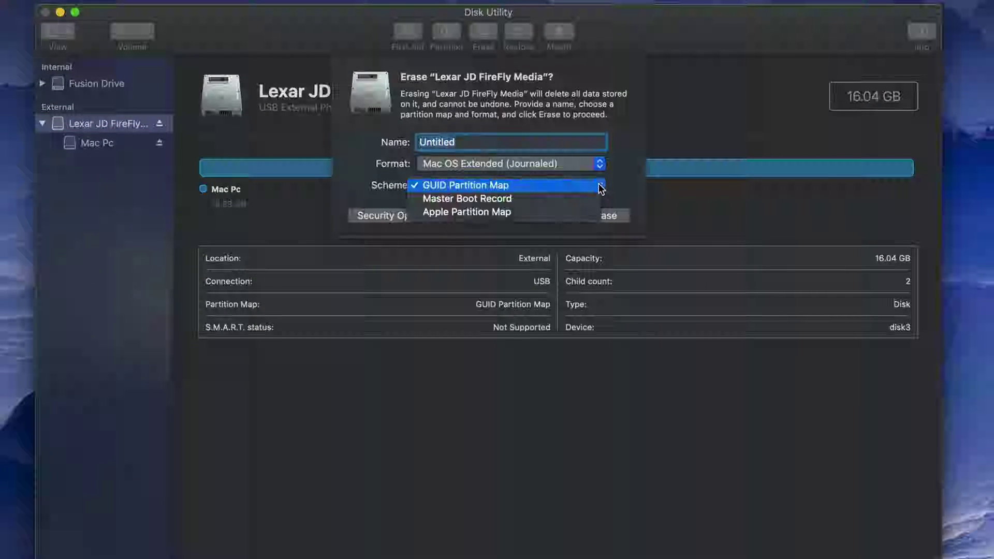
pyautogui.click(631, 173)
pyautogui.click(600, 165)
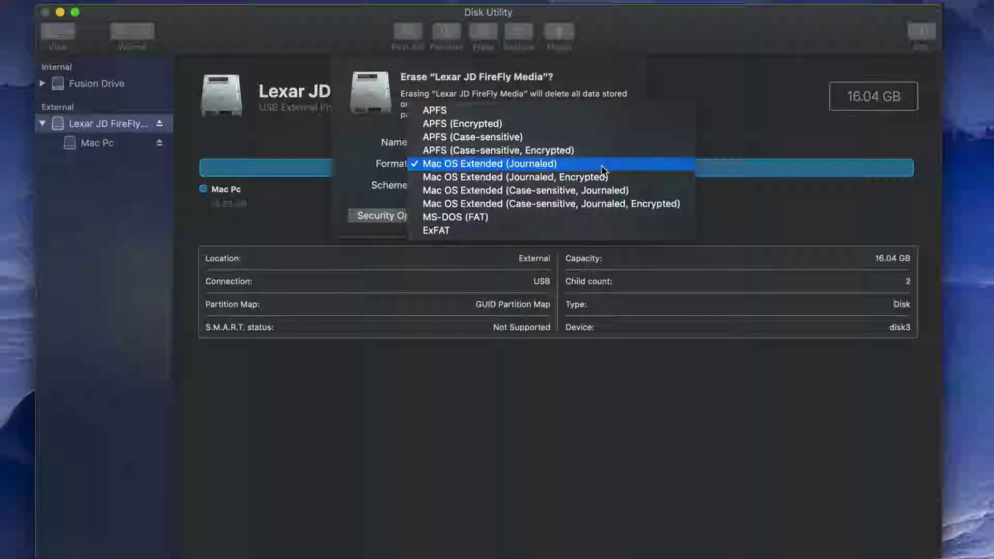
pyautogui.click(504, 230)
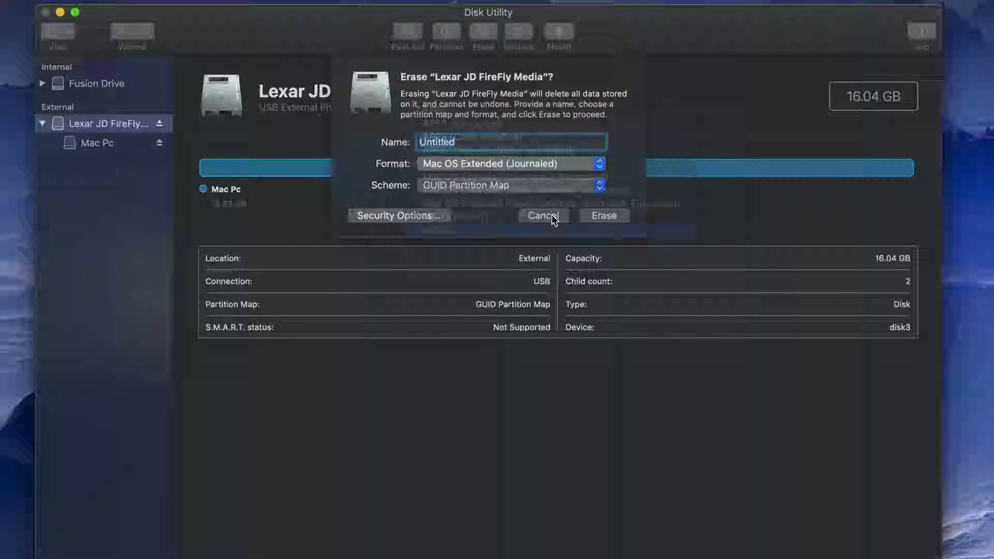
pyautogui.click(586, 185)
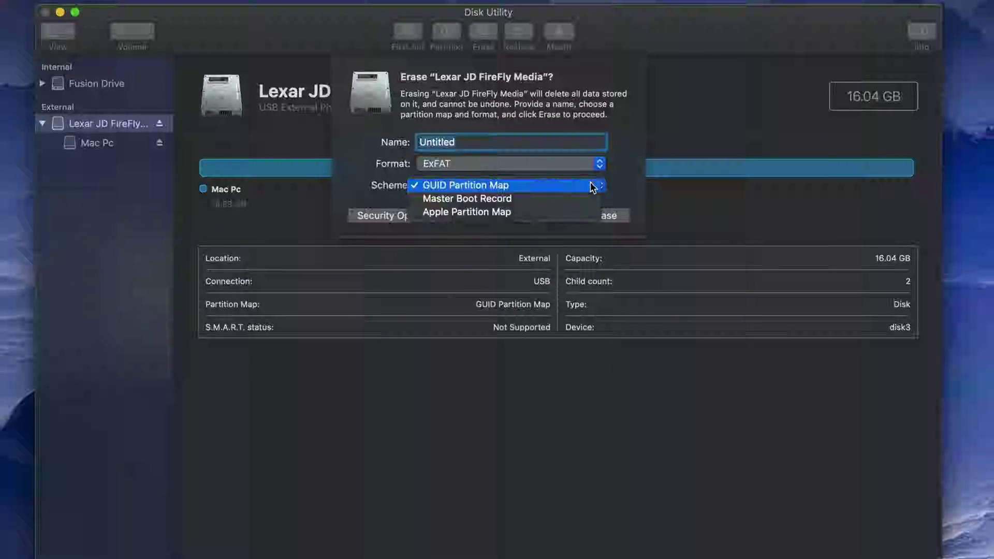
pyautogui.click(488, 201)
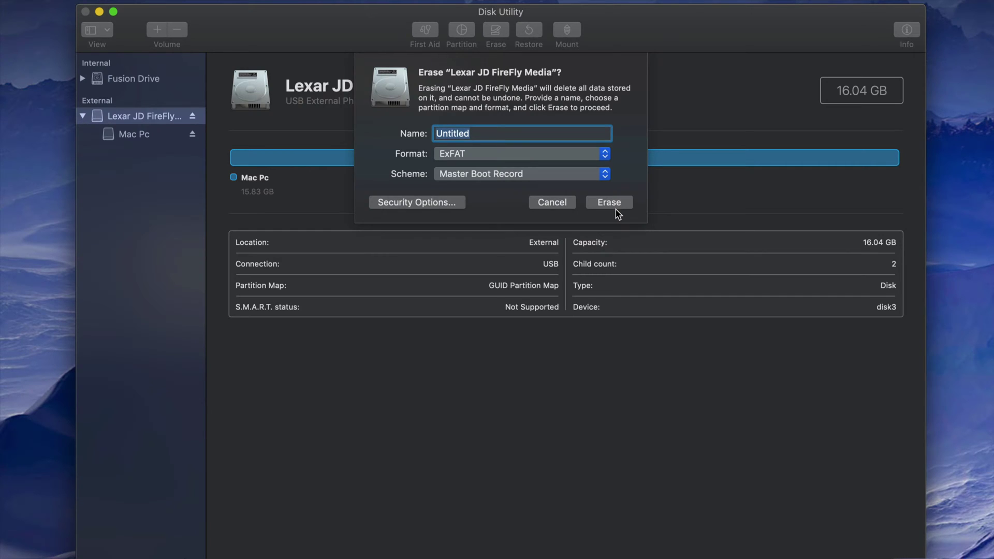
pyautogui.click(607, 157)
# - Set the erase options back to Mac OS Extended (Journaled) with GUID Partition Map
pyautogui.click(585, 117)
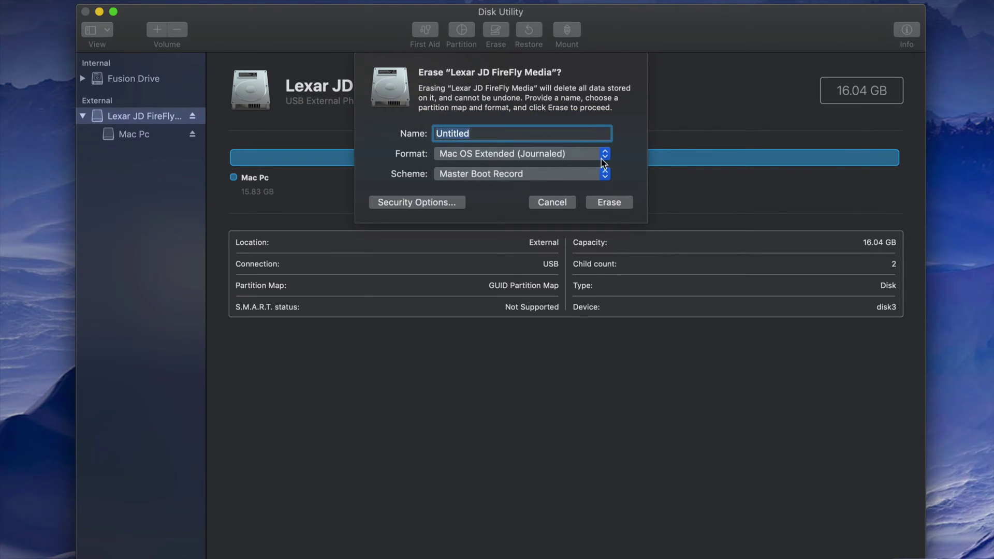
pyautogui.click(606, 175)
pyautogui.click(549, 163)
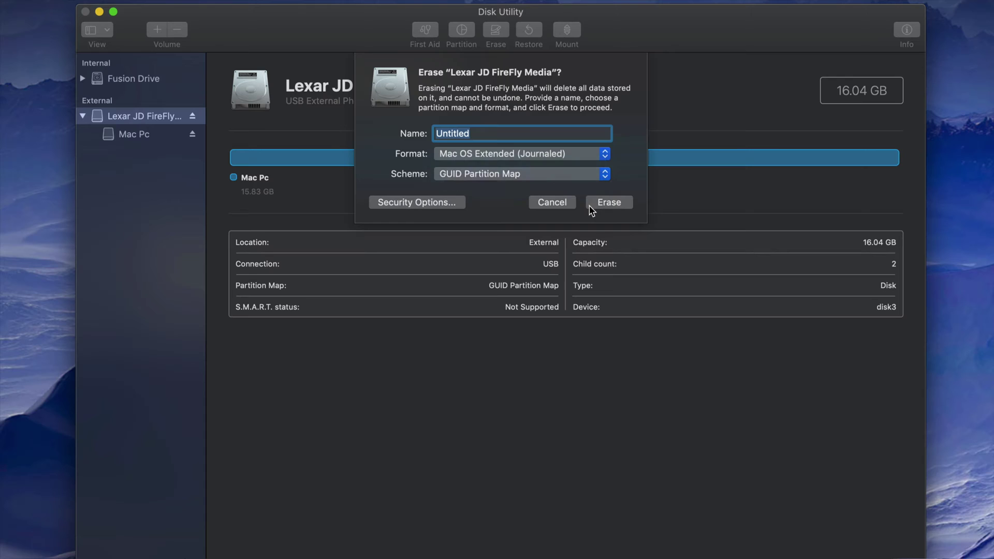
pyautogui.click(604, 156)
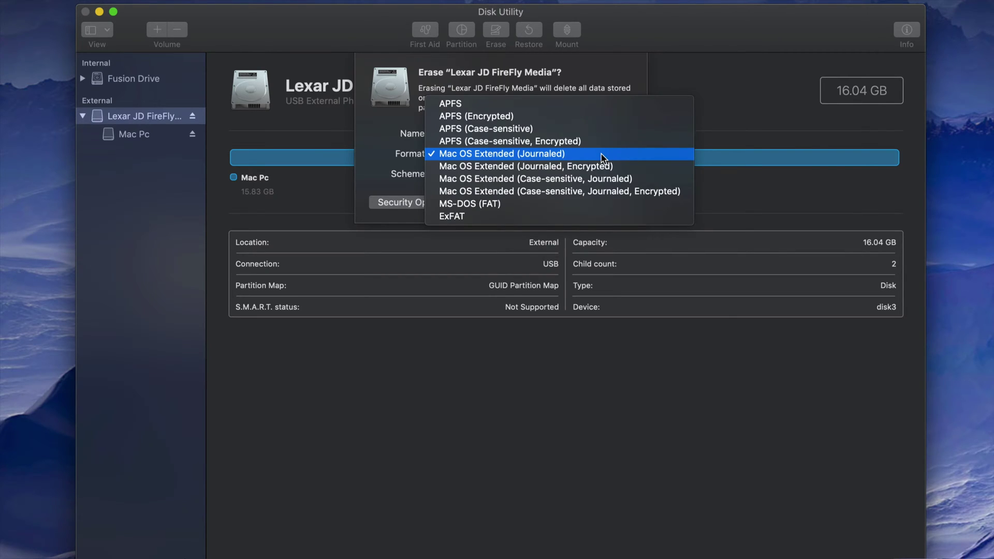
pyautogui.click(602, 157)
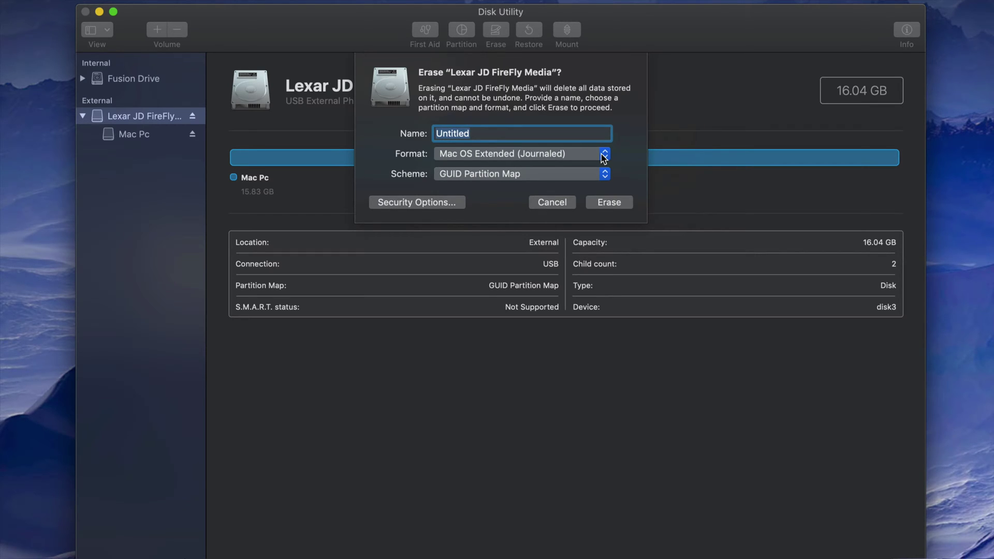
pyautogui.click(604, 154)
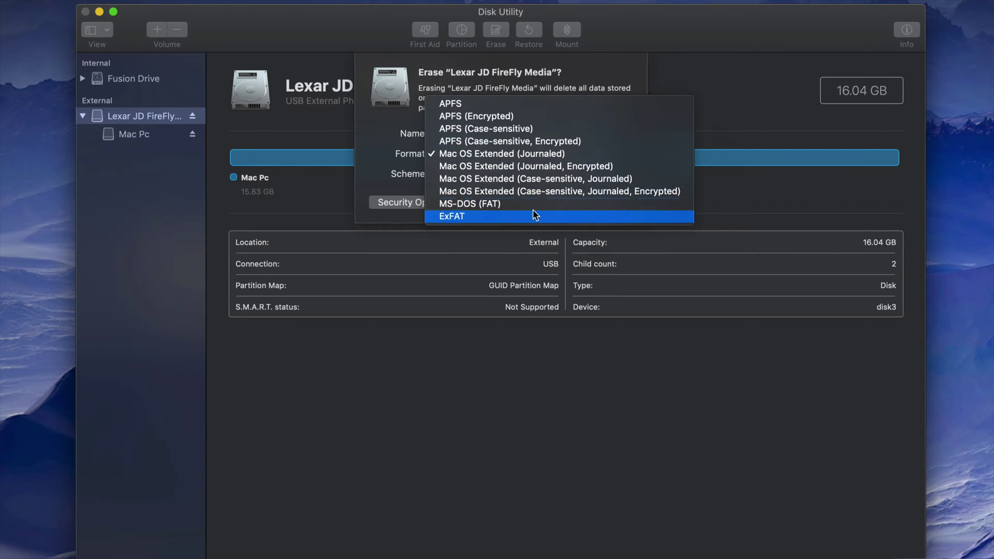
pyautogui.press('Escape')
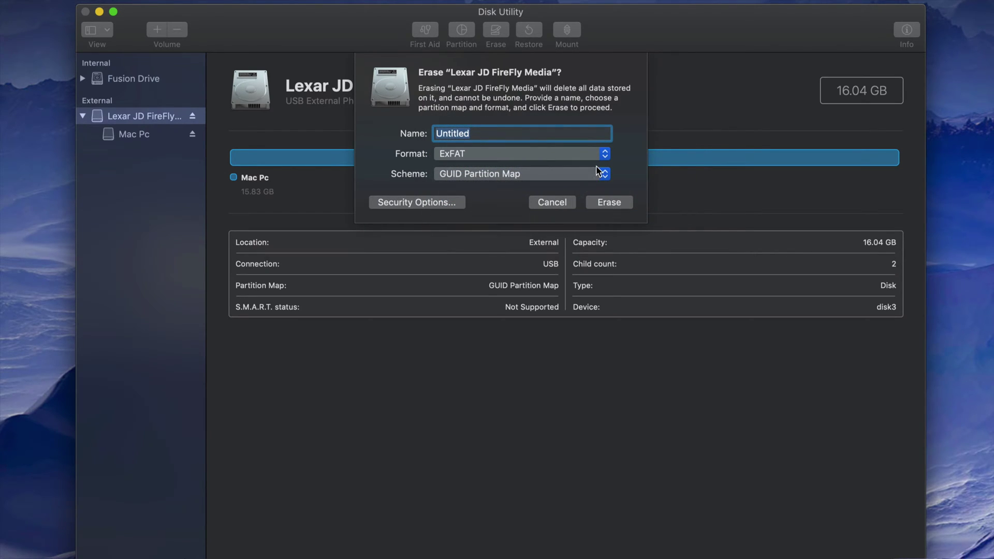
pyautogui.click(605, 154)
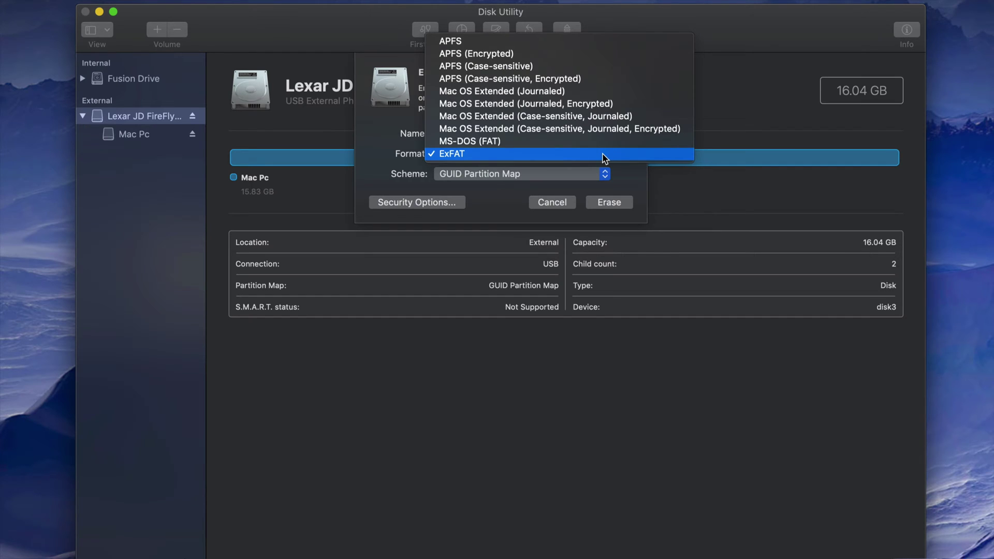
pyautogui.click(607, 96)
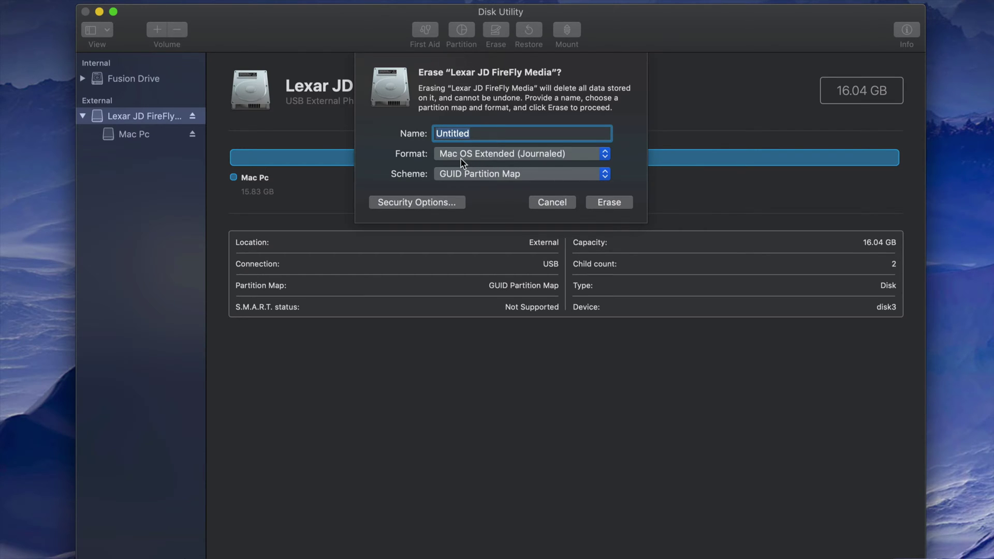
# - Erase the Lexar drive into a single 15.7 GB Untitled volume
pyautogui.click(610, 205)
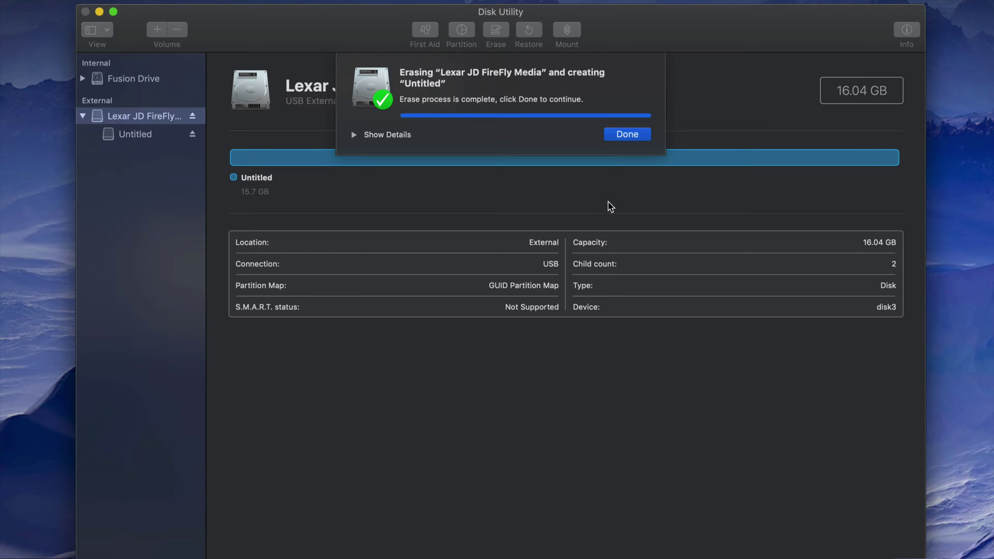
pyautogui.click(621, 135)
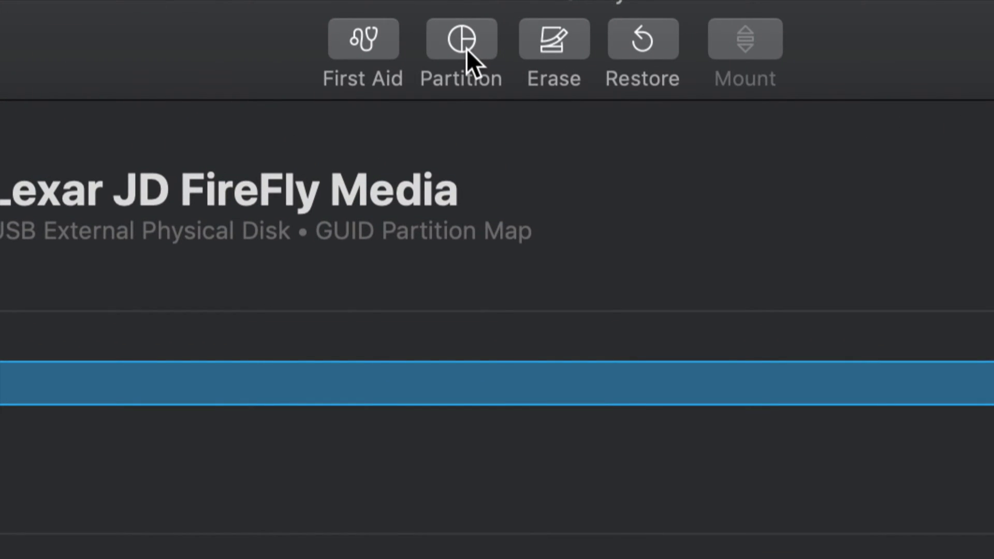
pyautogui.click(467, 48)
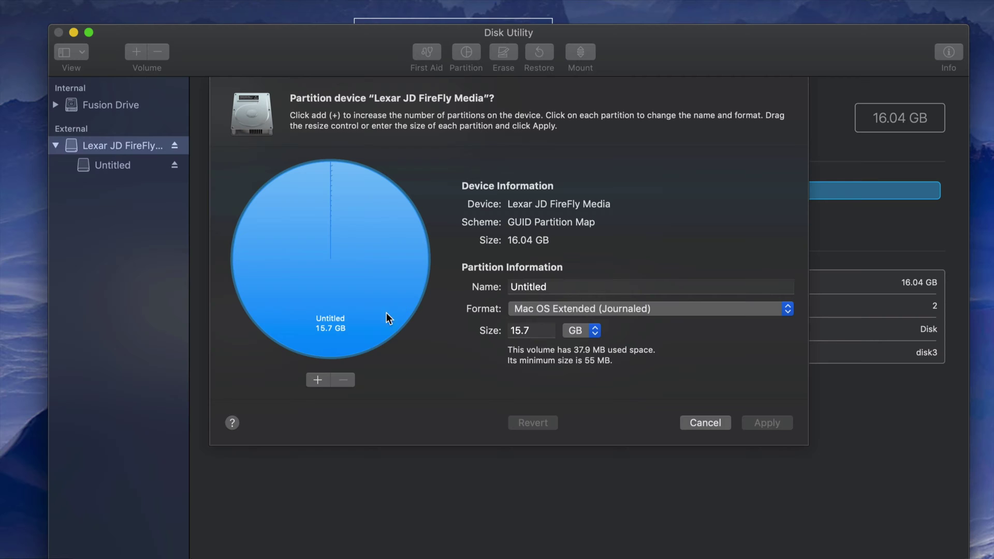
# - Add a second partition and resize the split to 11.8 GB and 3.92 GB
pyautogui.click(319, 381)
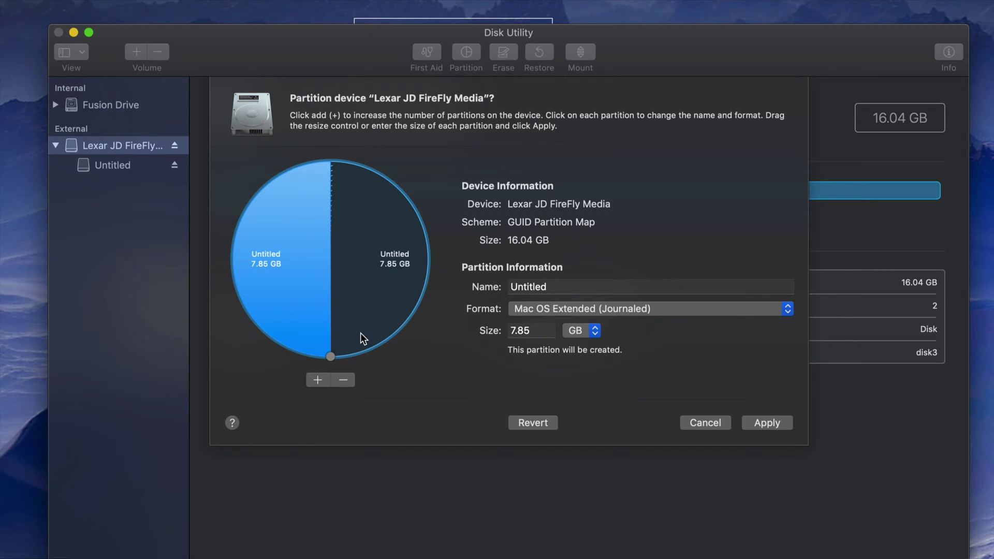
pyautogui.moveTo(330, 357); pyautogui.dragTo(408, 258)
pyautogui.click(561, 288)
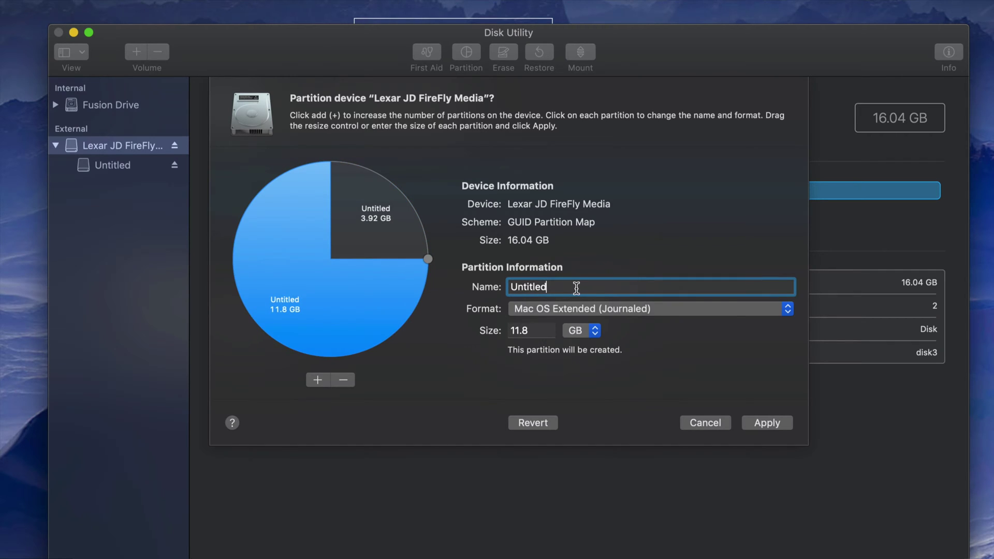
# - Name the new partition 'PC & MAC', format it ExFAT, and shrink it to 3.87 GB
pyautogui.doubleClick(541, 287)
pyautogui.write('PC ')
pyautogui.write('&')
pyautogui.press('BackSpace')
pyautogui.write('& MAC')
pyautogui.click(662, 306)
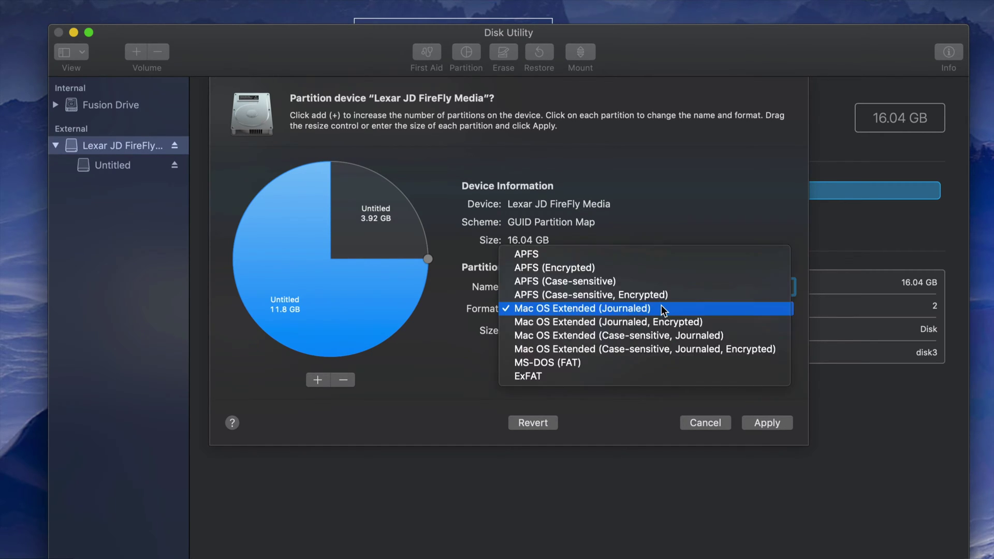
pyautogui.click(573, 376)
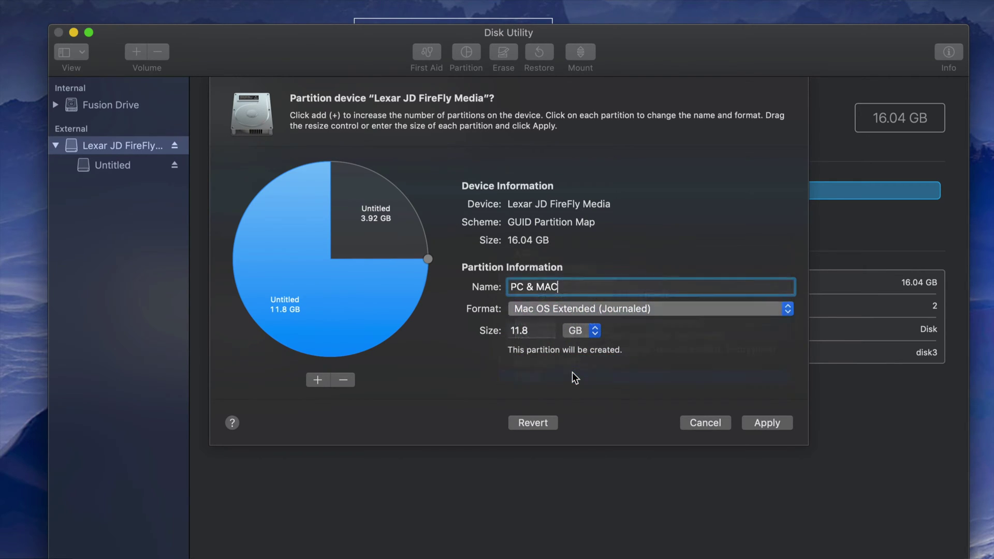
pyautogui.moveTo(426, 259); pyautogui.dragTo(244, 256)
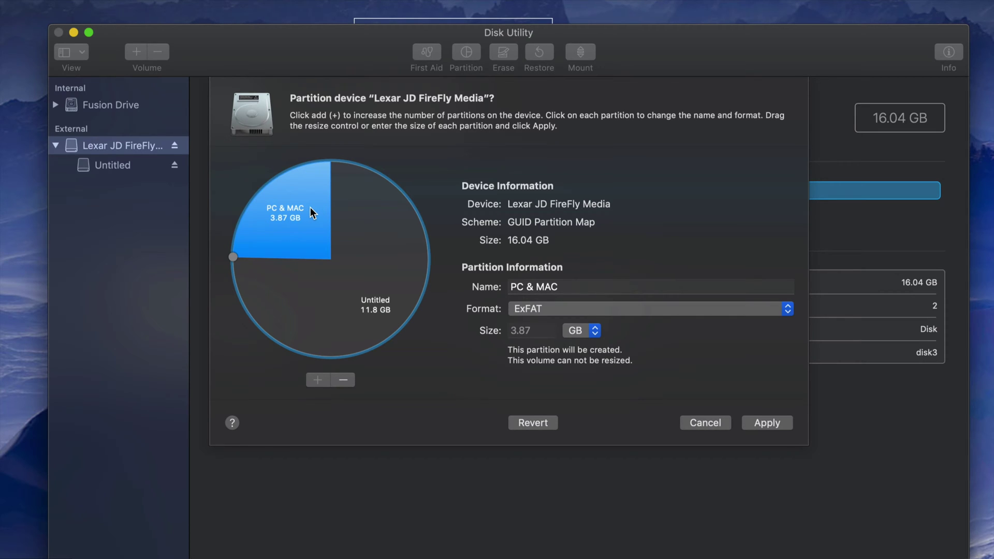
# - Rename the 11.8 GB Untitled partition to MAC
pyautogui.click(381, 285)
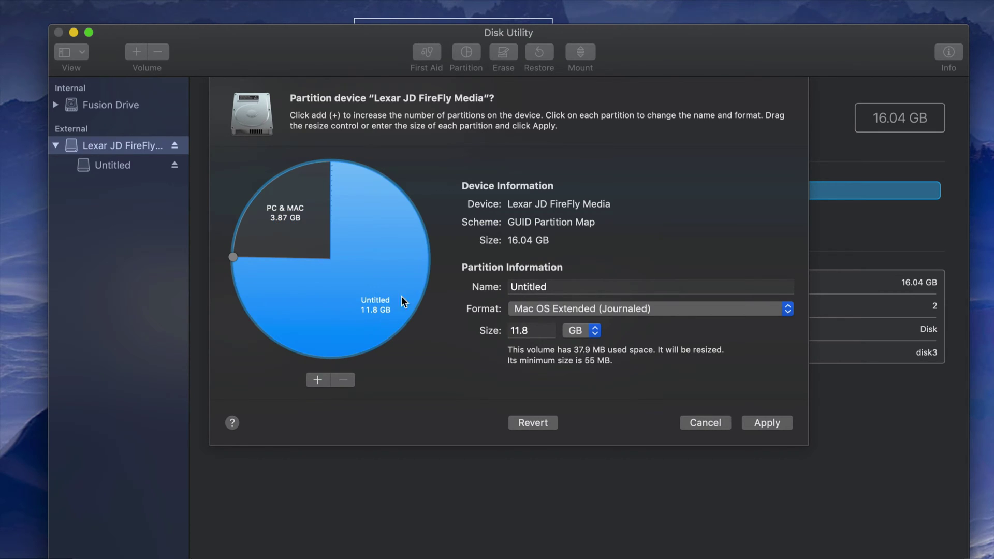
pyautogui.moveTo(561, 286); pyautogui.dragTo(506, 287)
pyautogui.write('MAC')
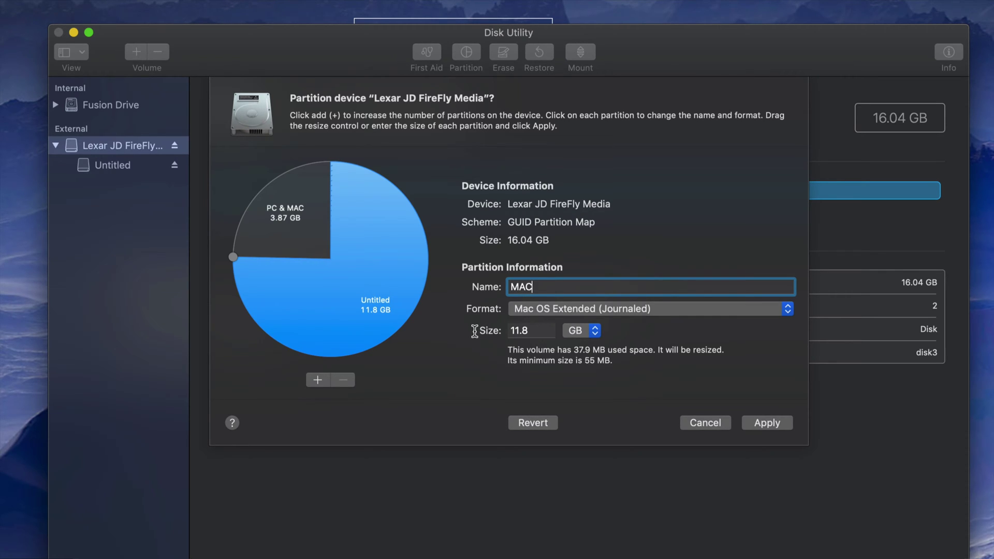
pyautogui.click(289, 217)
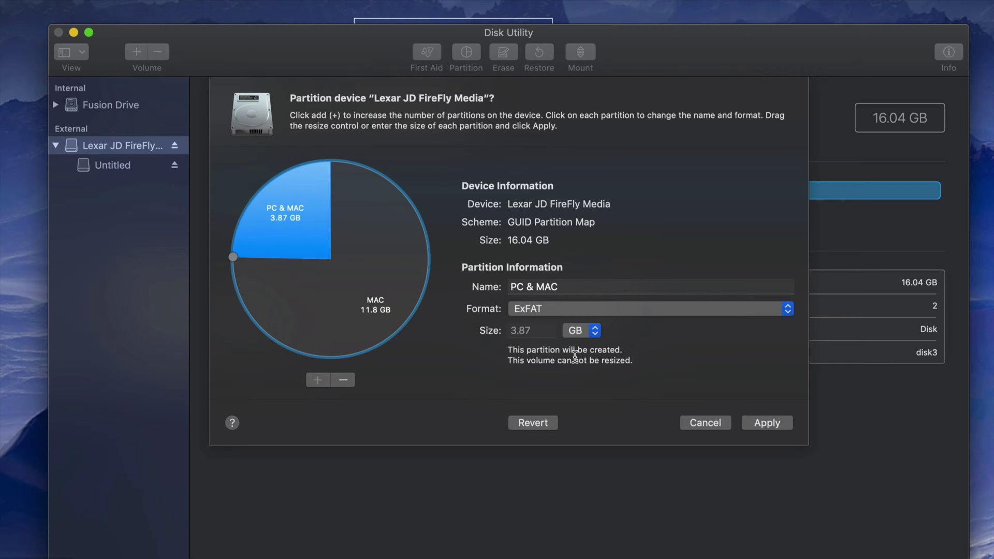
# - Apply and confirm the partition layout, then dismiss the 'Operation successful' sheet
pyautogui.click(765, 424)
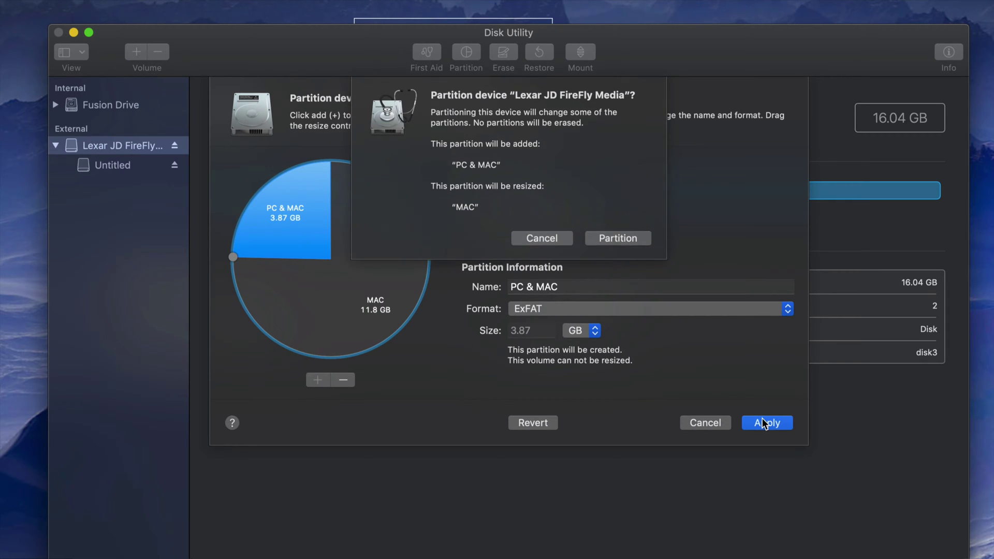
pyautogui.click(616, 237)
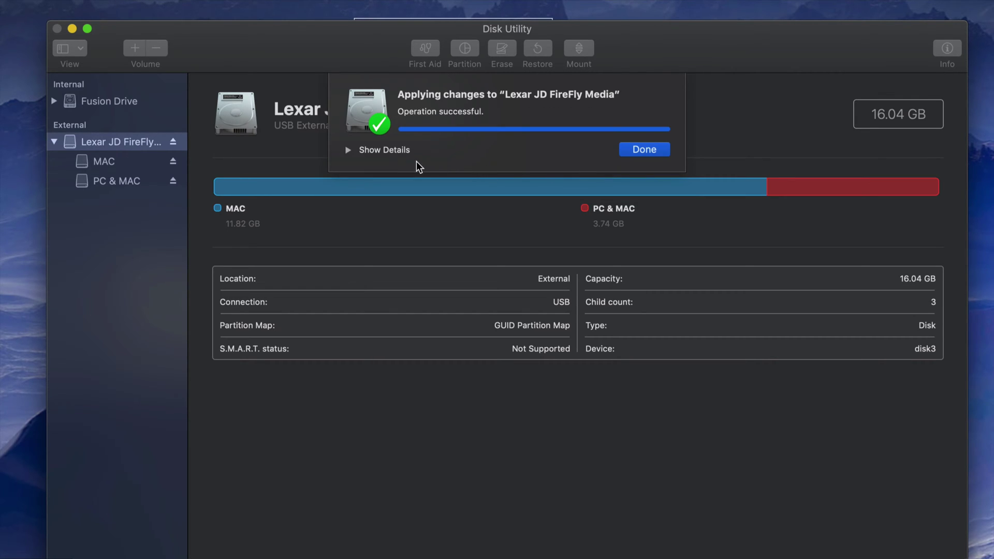
pyautogui.click(644, 150)
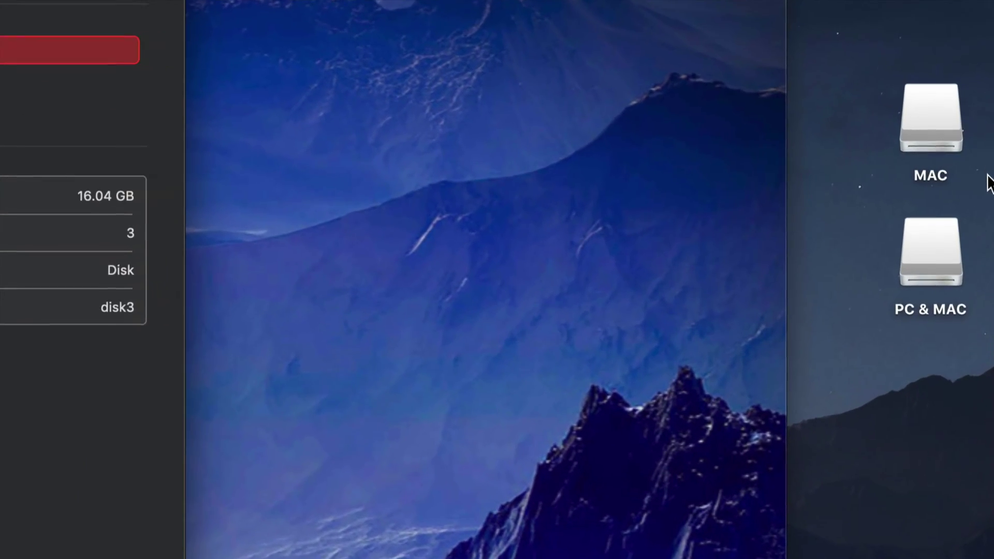
pyautogui.click(941, 274)
pyautogui.click(927, 122)
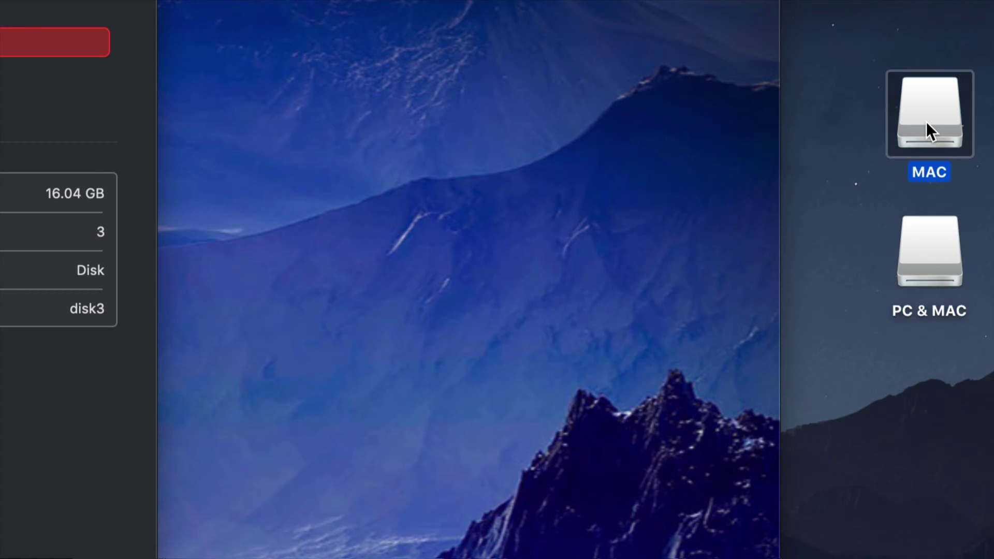
pyautogui.click(917, 128)
pyautogui.click(928, 243)
pyautogui.click(926, 178)
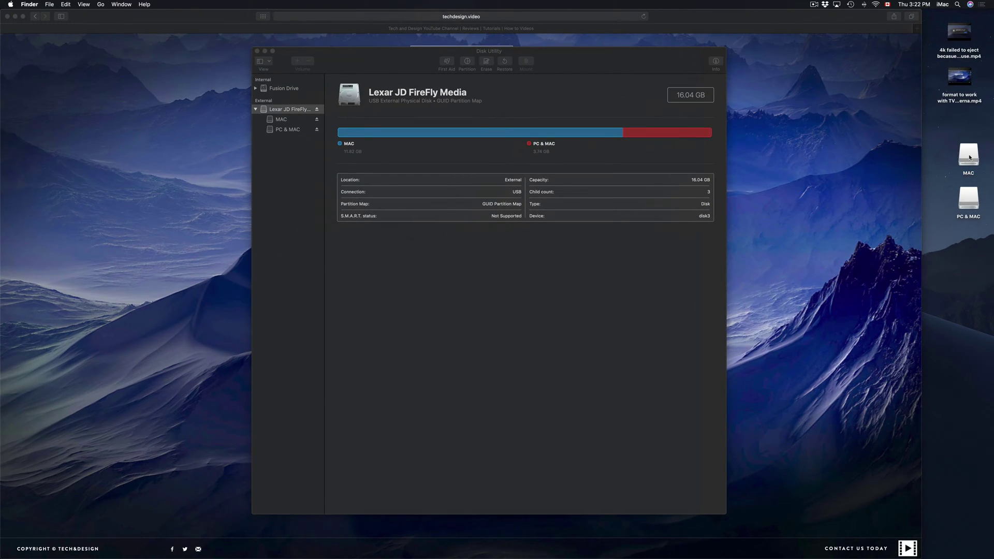
pyautogui.doubleClick(971, 158)
pyautogui.doubleClick(968, 200)
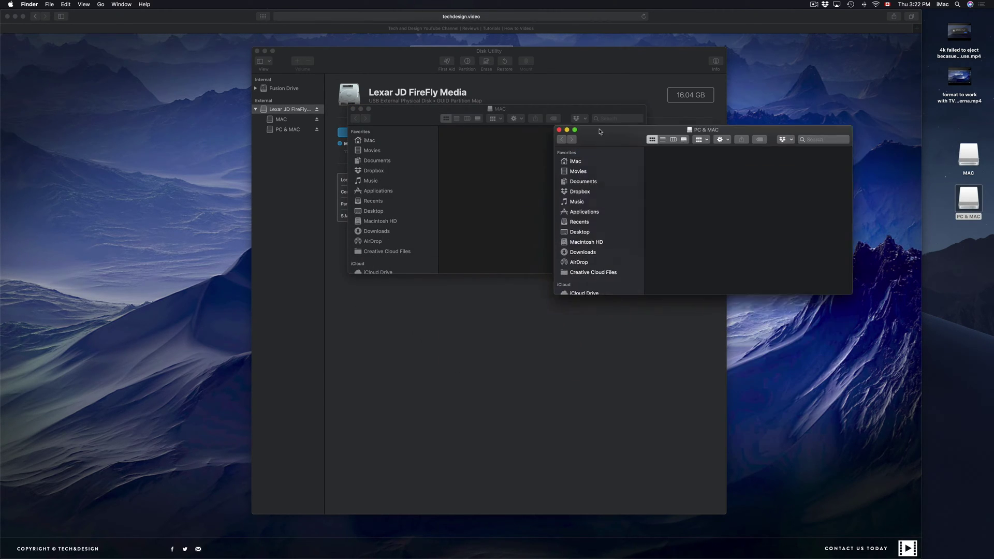
pyautogui.moveTo(396, 117); pyautogui.dragTo(307, 141)
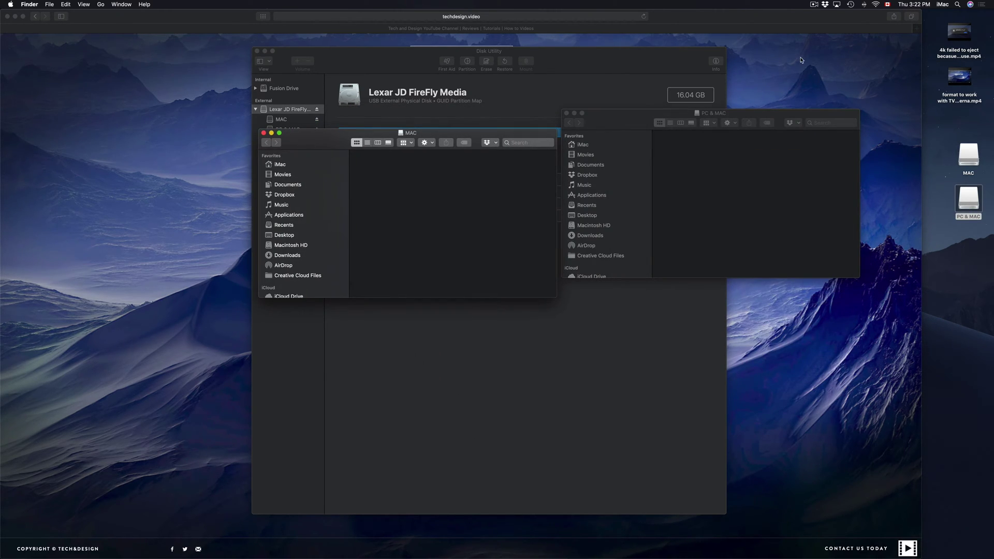
pyautogui.click(955, 33)
pyautogui.moveTo(954, 32); pyautogui.dragTo(416, 187)
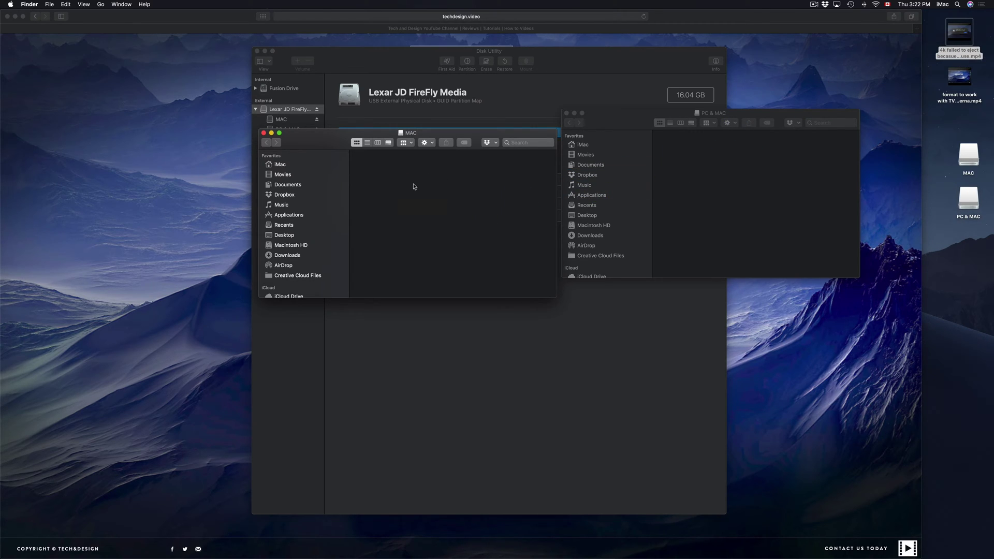
pyautogui.moveTo(946, 76); pyautogui.dragTo(800, 156)
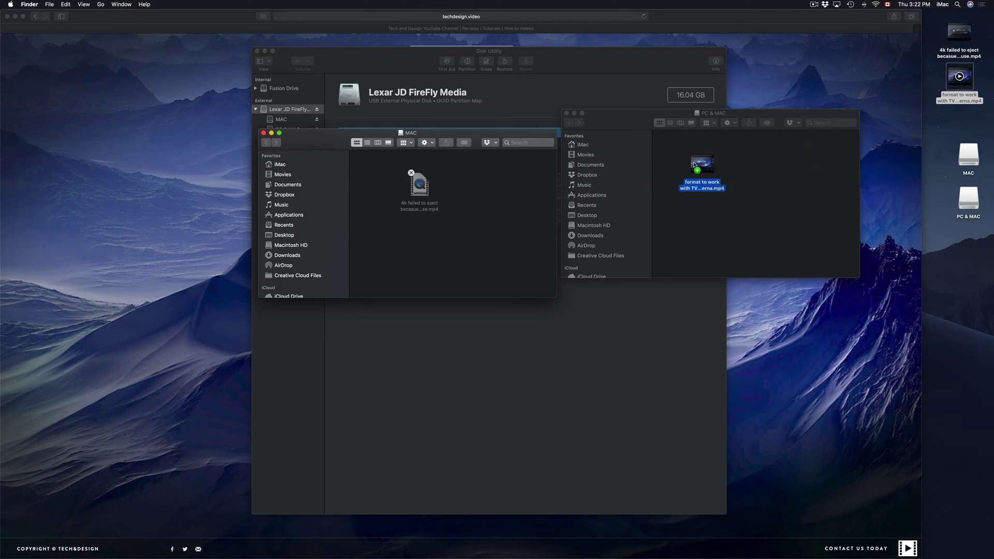
pyautogui.moveTo(965, 37); pyautogui.dragTo(782, 171)
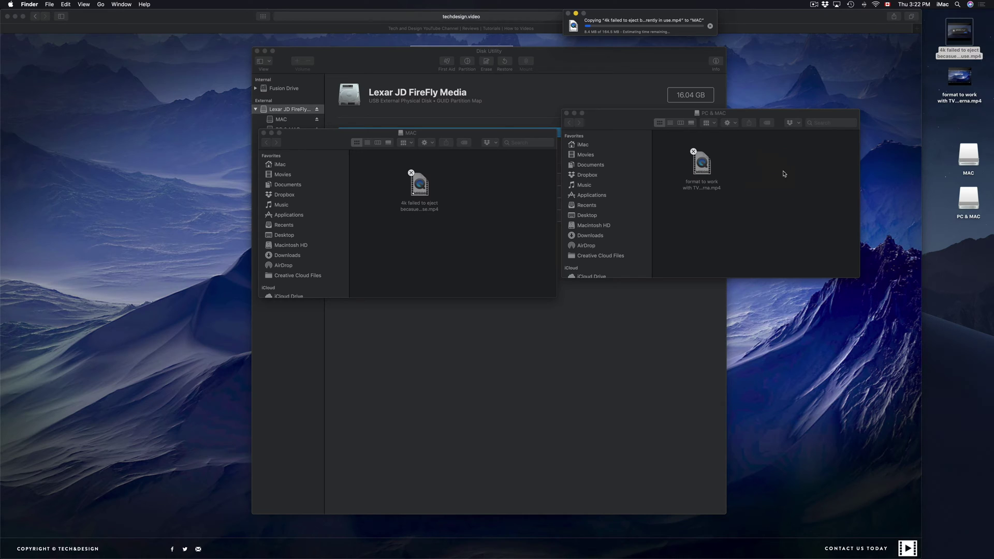
pyautogui.moveTo(621, 127); pyautogui.dragTo(625, 169)
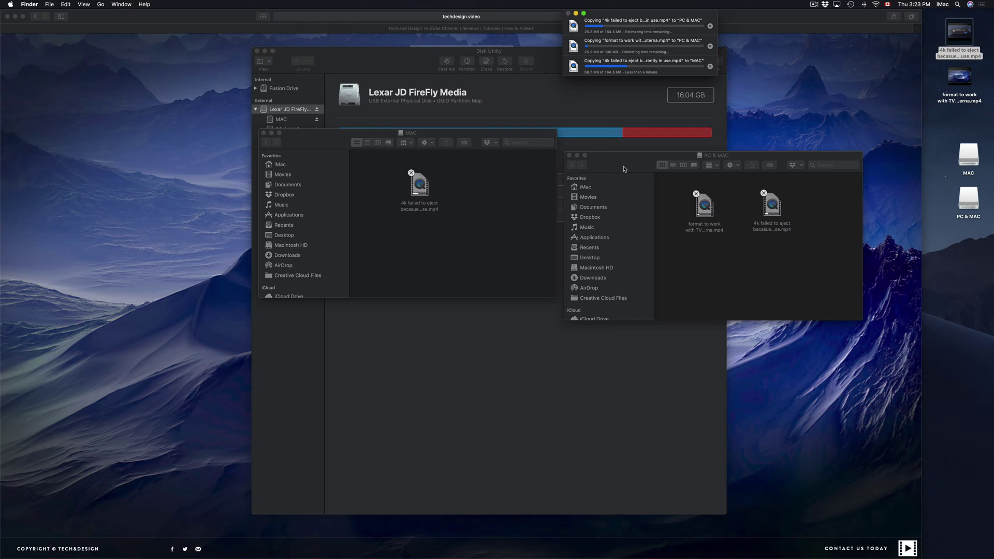
pyautogui.click(458, 207)
pyautogui.moveTo(347, 147); pyautogui.dragTo(364, 179)
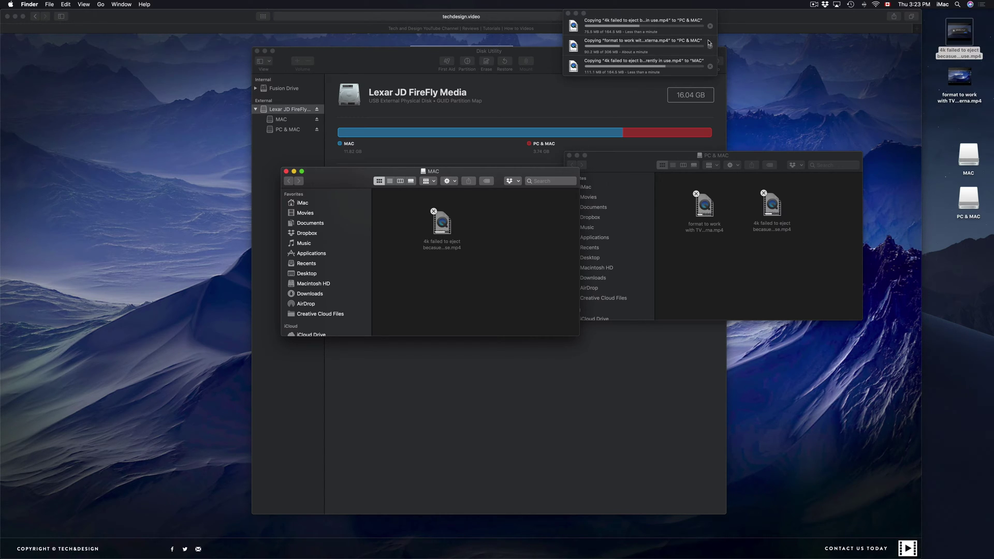
pyautogui.moveTo(688, 14); pyautogui.dragTo(645, 77)
pyautogui.click(667, 89)
pyautogui.click(667, 109)
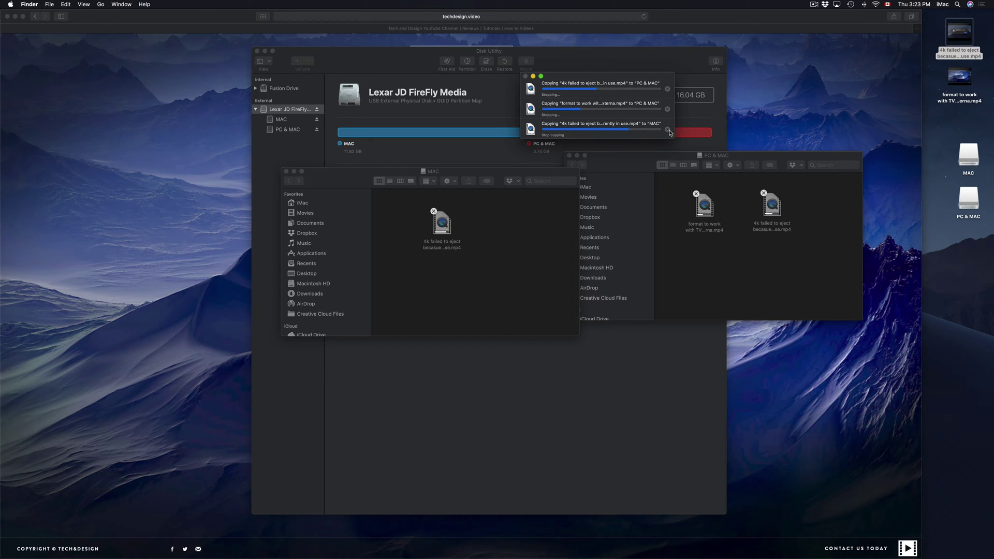
pyautogui.click(668, 130)
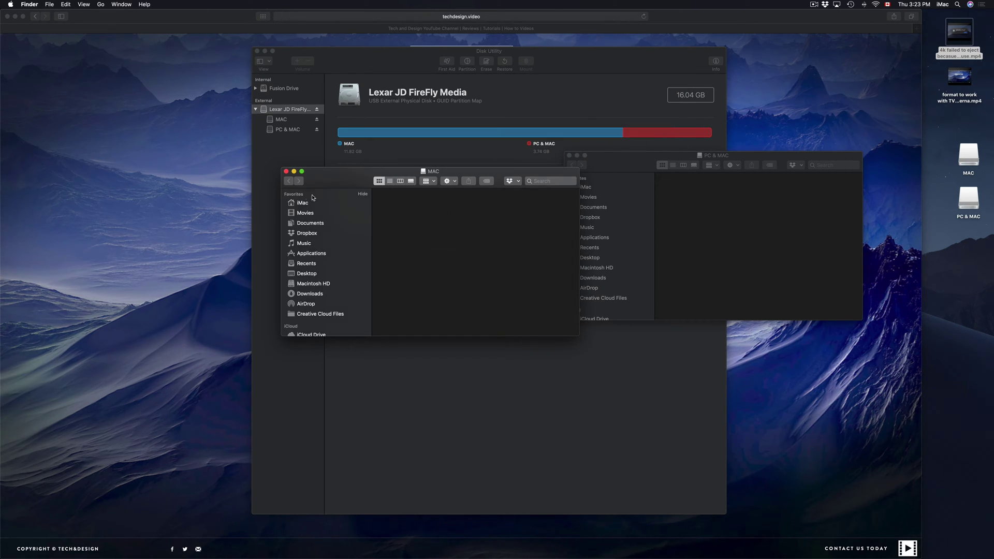
pyautogui.click(285, 171)
pyautogui.doubleClick(570, 158)
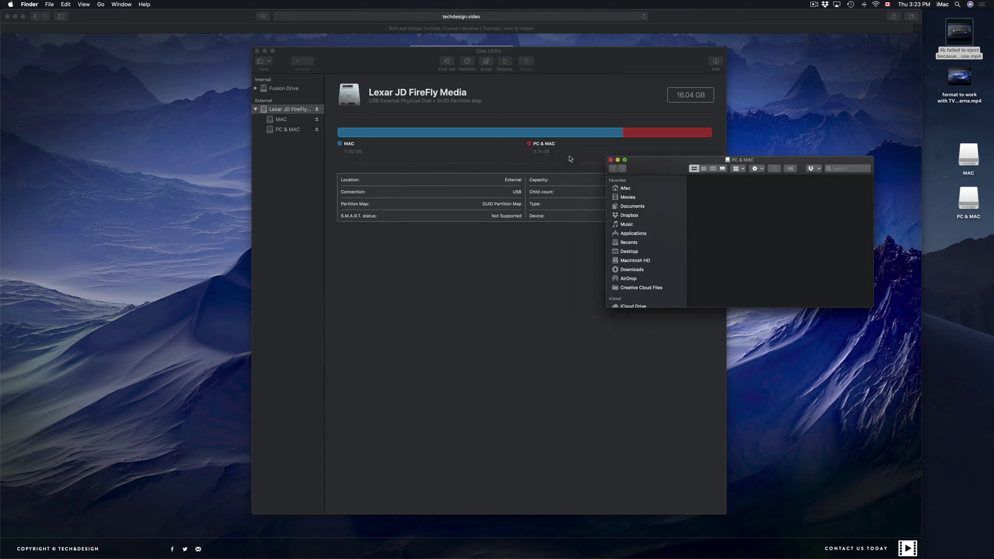
pyautogui.press('super+w')
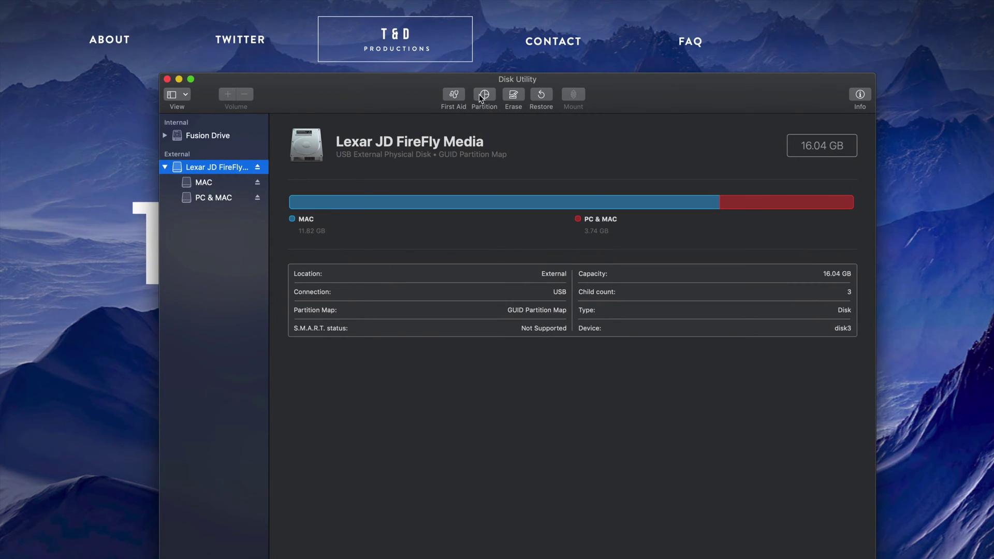
# - On the Lexar drive, add a new partition carved out of the MAC partition
pyautogui.click(484, 94)
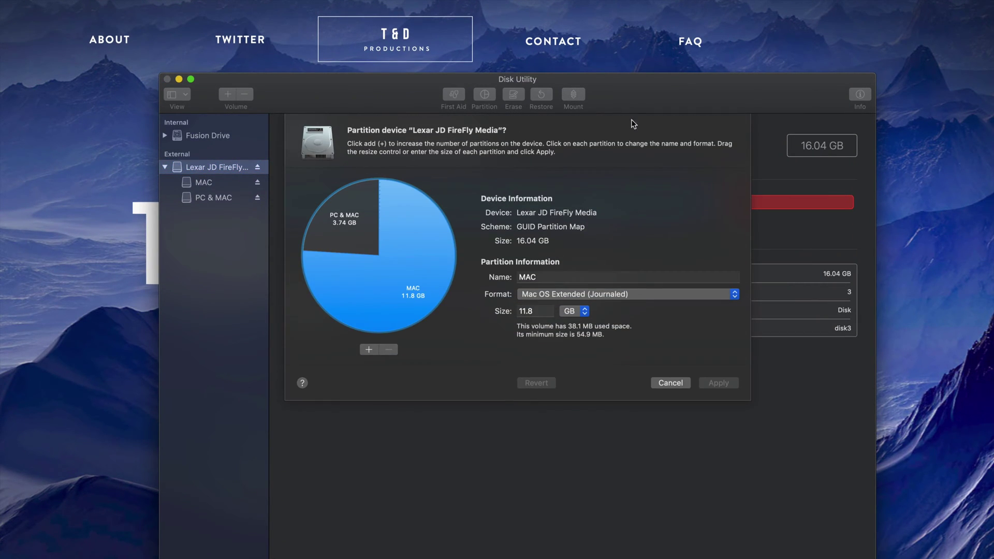
pyautogui.click(354, 234)
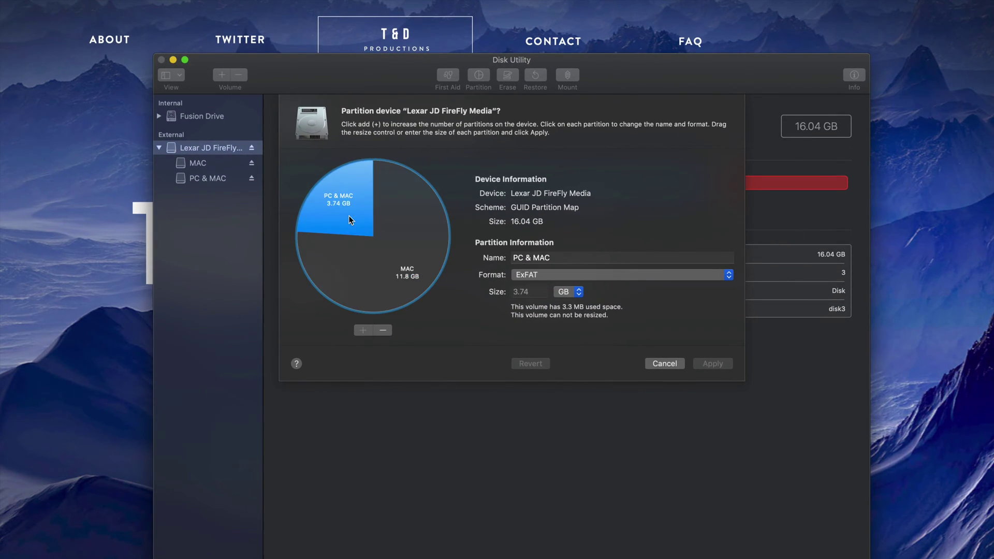
pyautogui.click(334, 262)
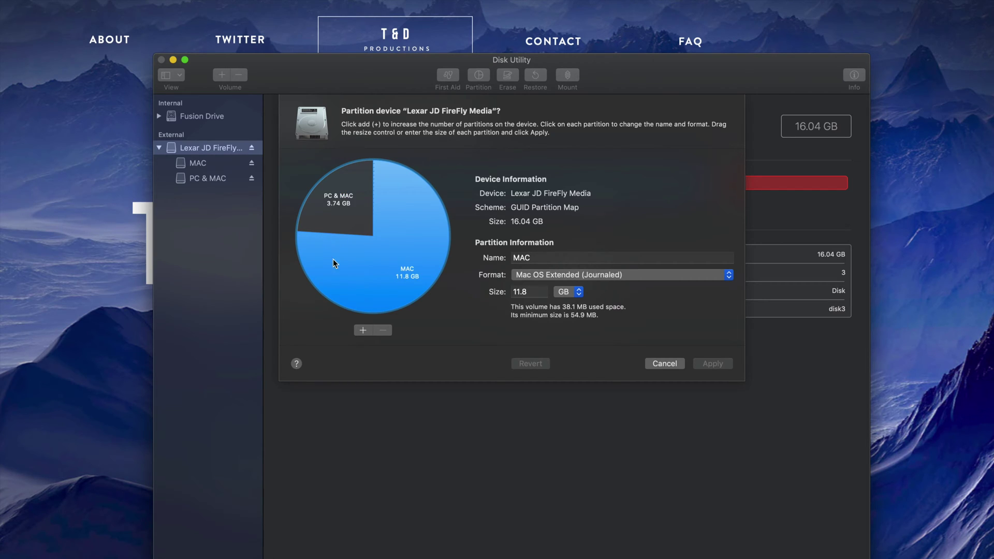
pyautogui.click(364, 332)
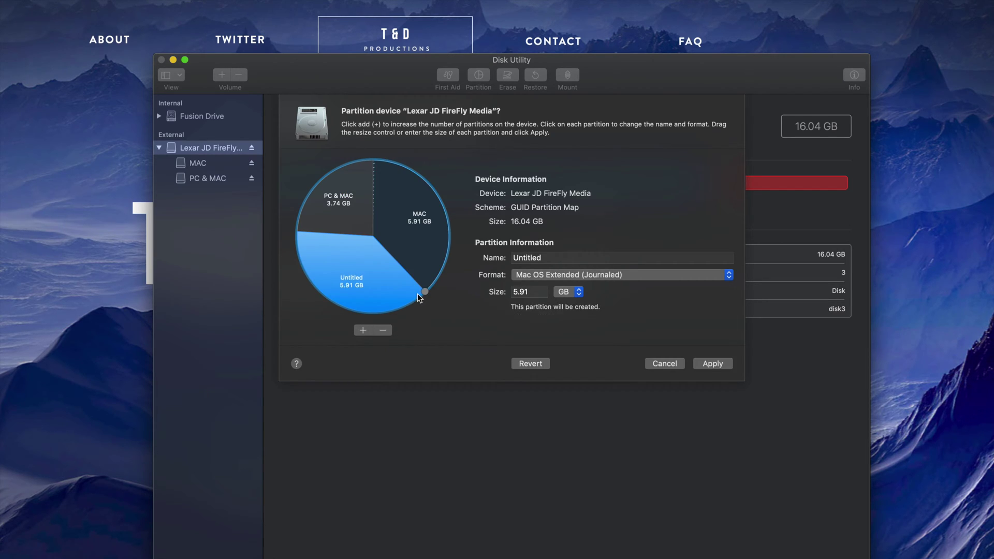
# - Size the new Untitled partition to about 5.73 GB and apply the partition layout
pyautogui.moveTo(424, 290); pyautogui.dragTo(379, 316)
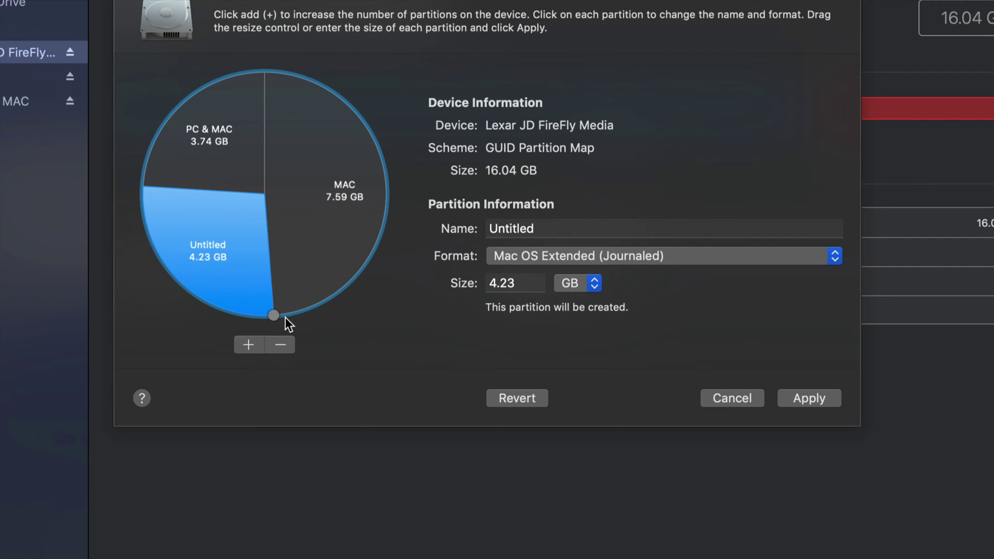
pyautogui.moveTo(275, 318); pyautogui.dragTo(332, 277)
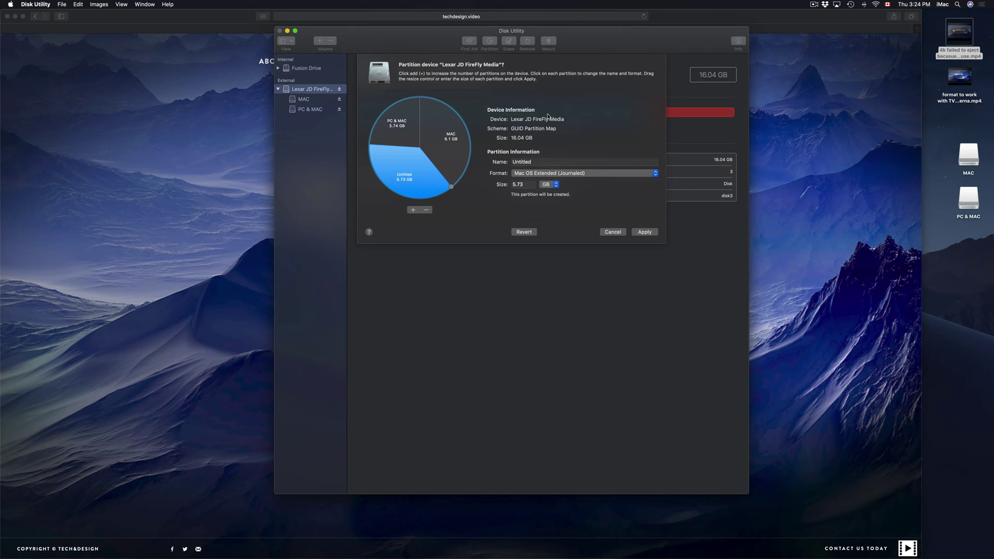
pyautogui.click(645, 233)
pyautogui.click(568, 139)
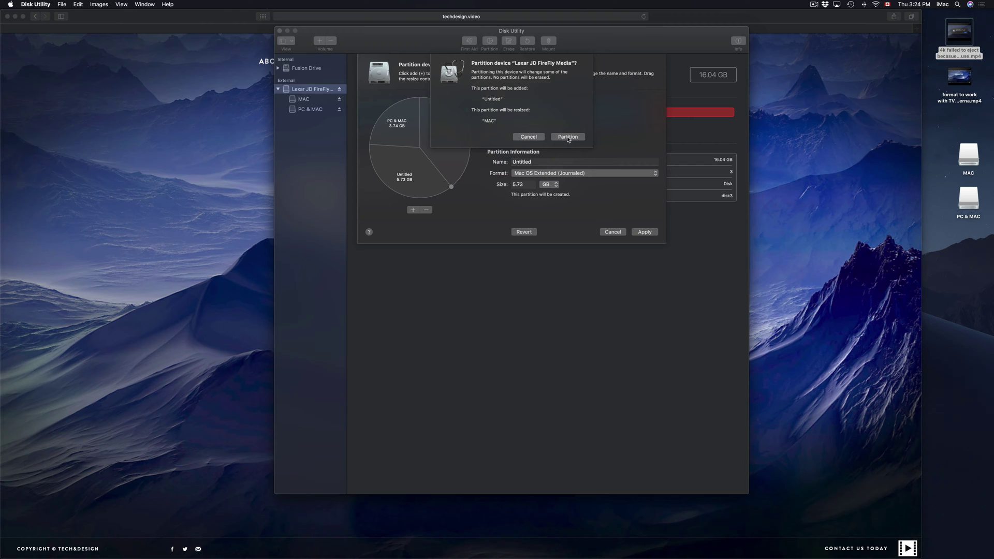